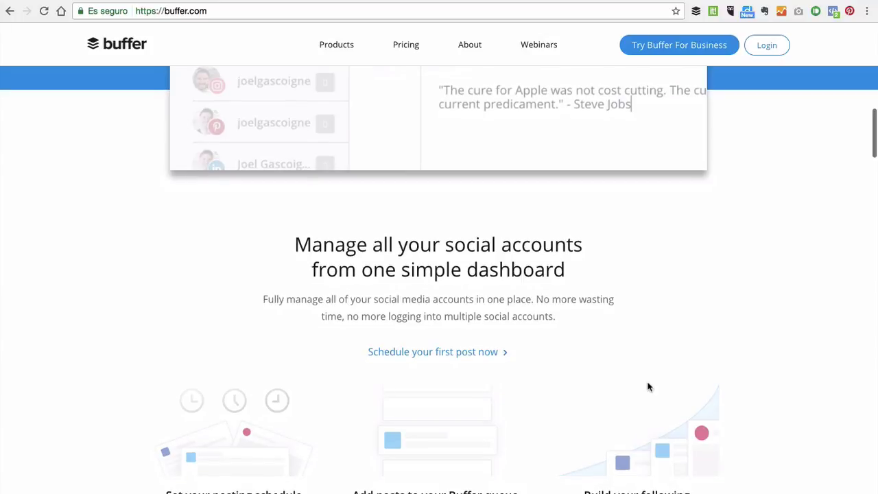
# Look through the Buffer homepage's feature overview down to the Buffer for Instagram section
pyautogui.scroll(-5, 649, 384)
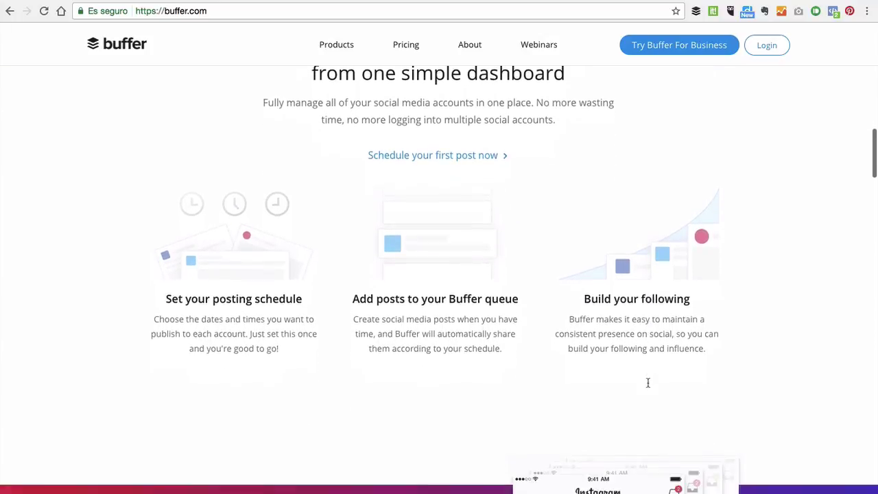
pyautogui.scroll(-2, 648, 388)
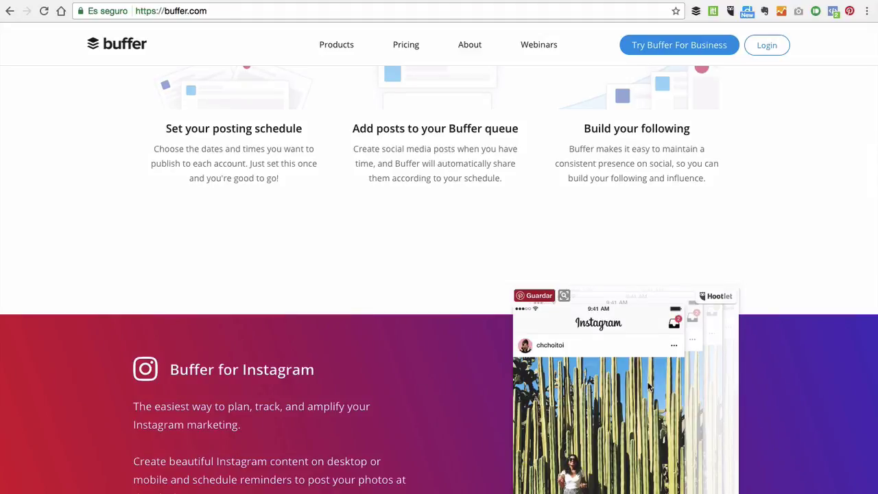
pyautogui.scroll(-2, 648, 388)
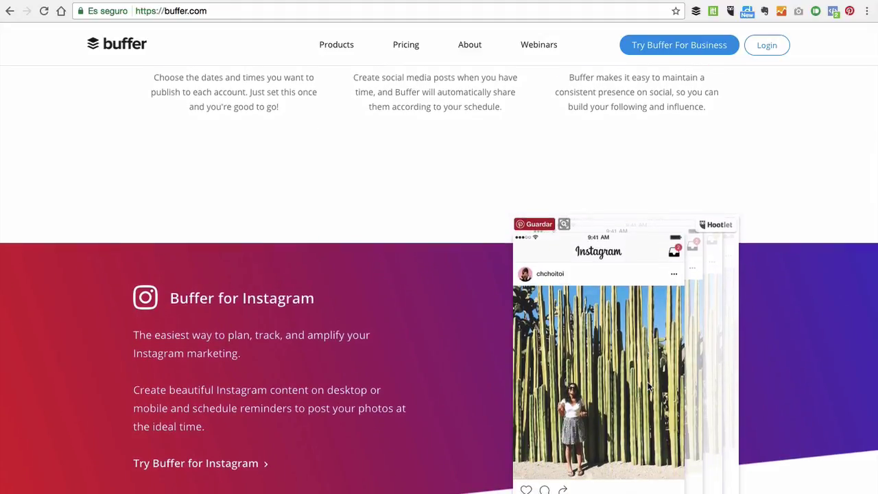
pyautogui.scroll(-2, 648, 387)
pyautogui.scroll(-3, 649, 387)
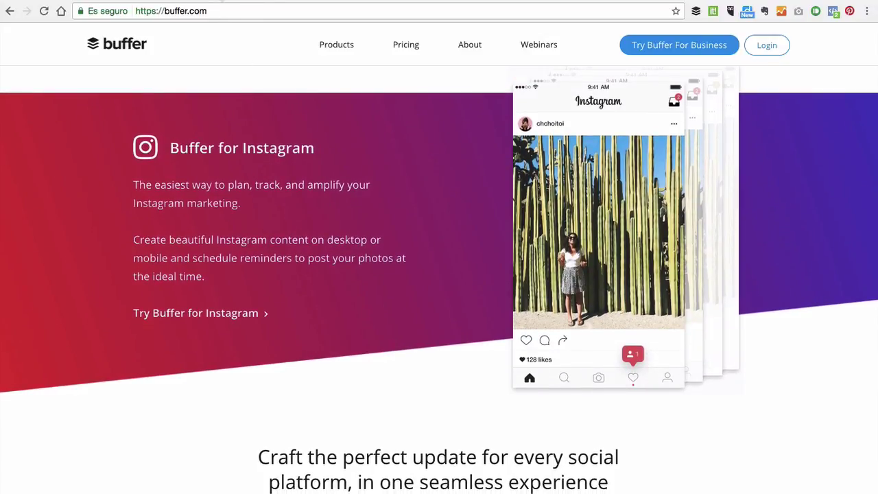
# Examine the Awesome plan's upgrade page, including its yearly price and the features it unlocks
pyautogui.click(295, 2)
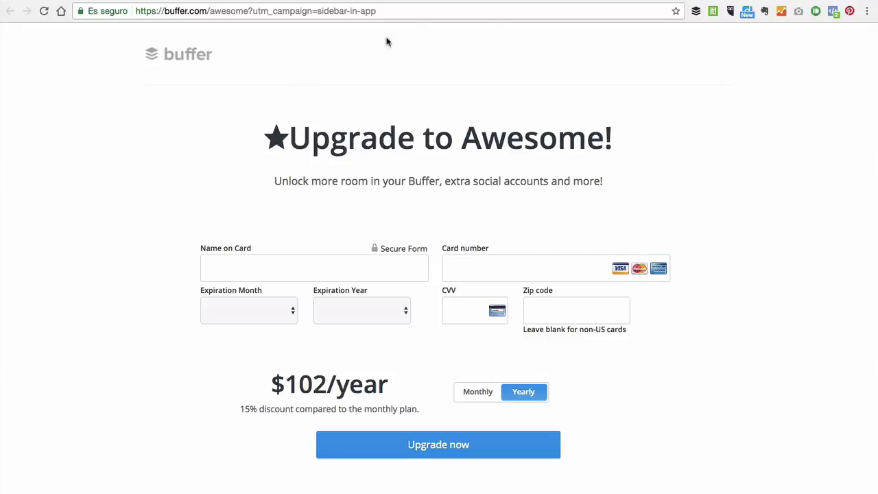
pyautogui.scroll(-2, 705, 288)
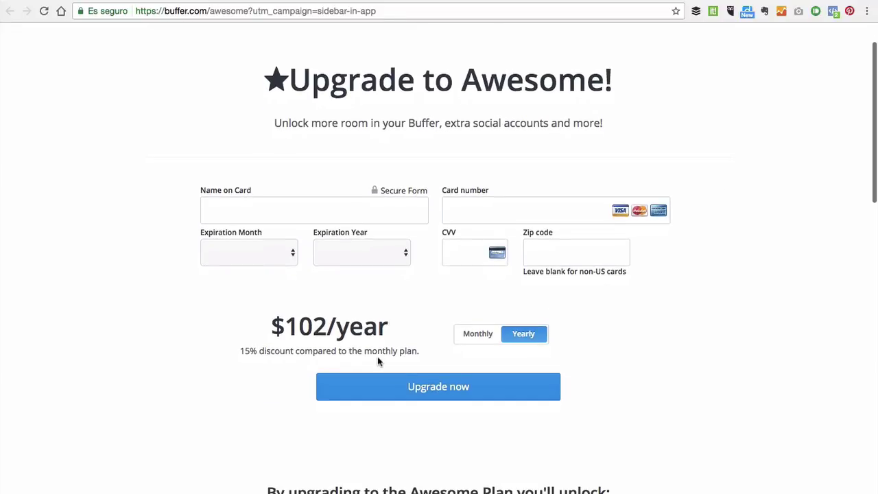
pyautogui.scroll(-8, 378, 358)
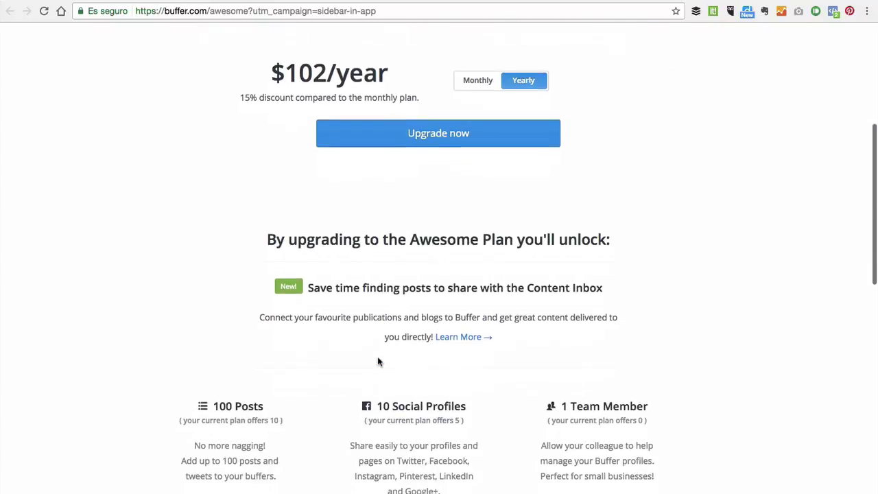
pyautogui.scroll(-4, 378, 362)
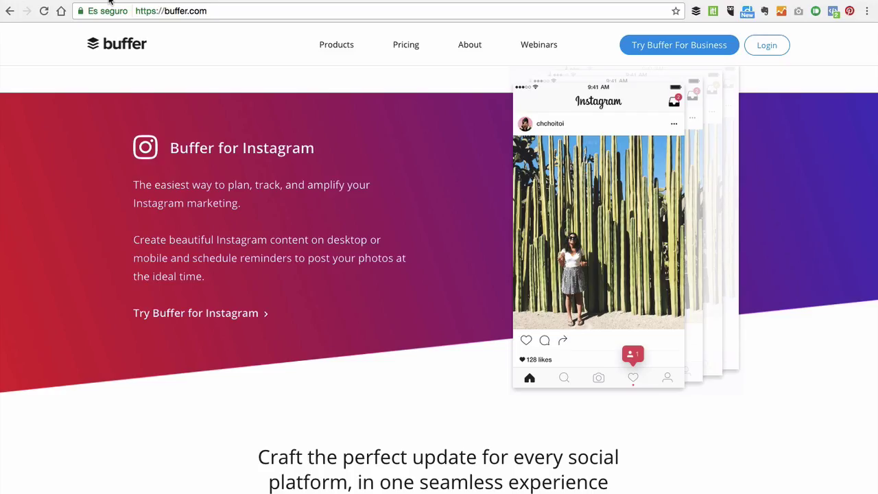
# Return to the Buffer homepage and sign in with the Twitter account
pyautogui.click(767, 47)
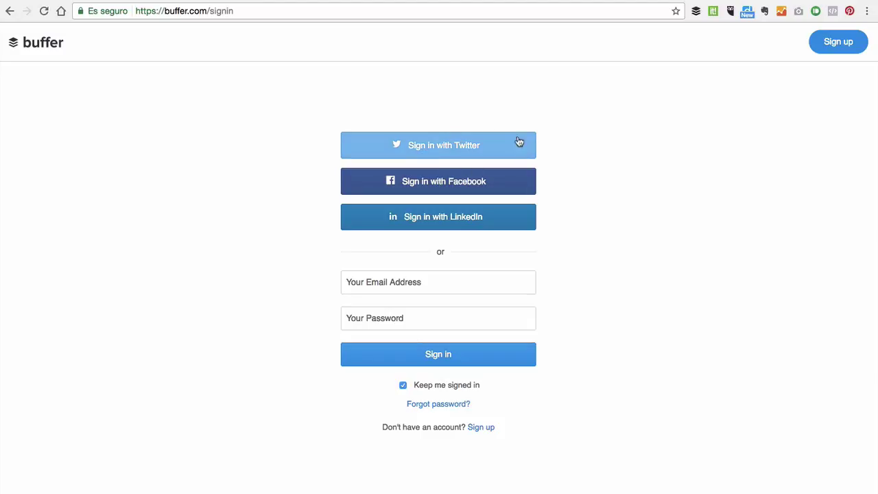
pyautogui.click(473, 156)
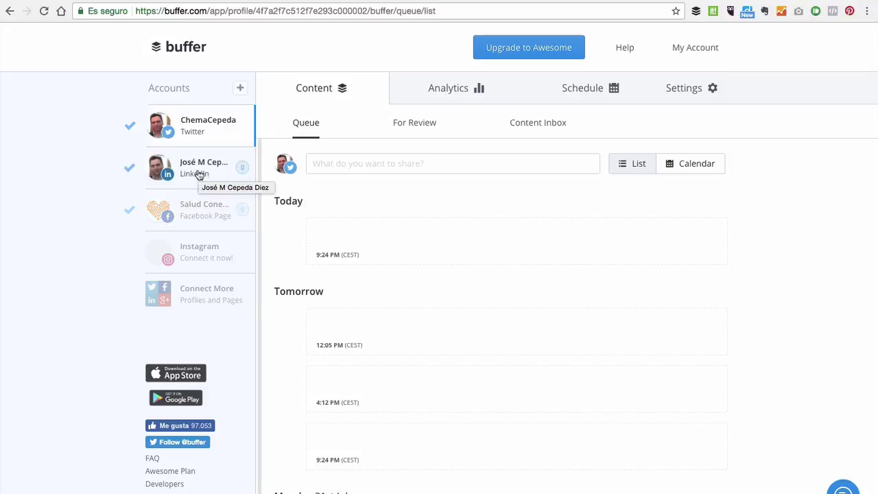
# Check which social networks can be connected and return to the dashboard
pyautogui.click(239, 92)
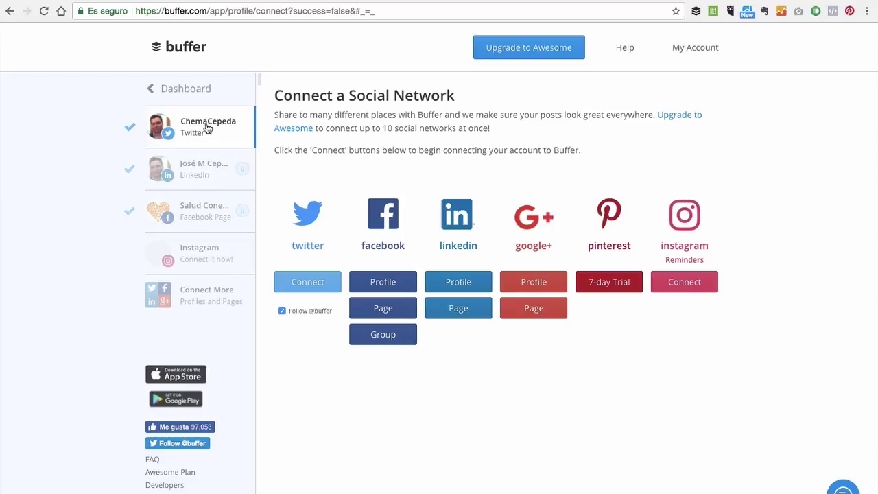
pyautogui.click(189, 89)
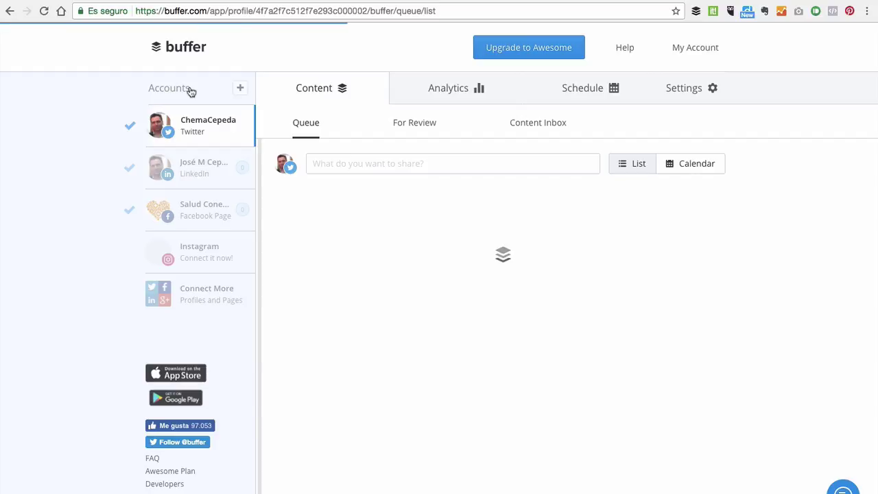
pyautogui.moveTo(476, 245)
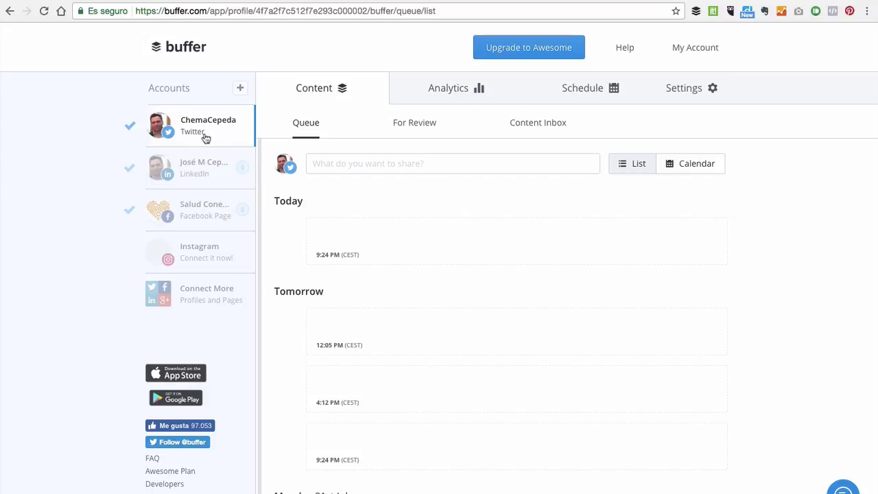
# View the queues of the LinkedIn profile and the Facebook page, and return to the Twitter account's queue
pyautogui.click(199, 171)
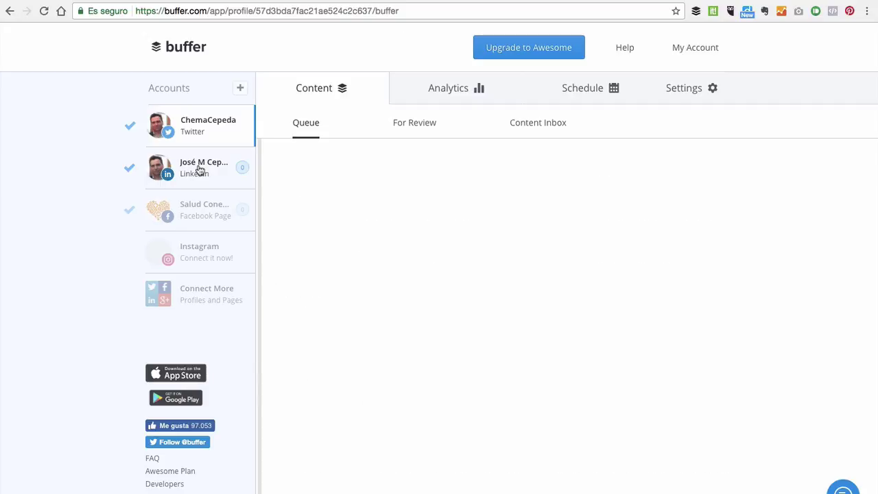
pyautogui.click(199, 219)
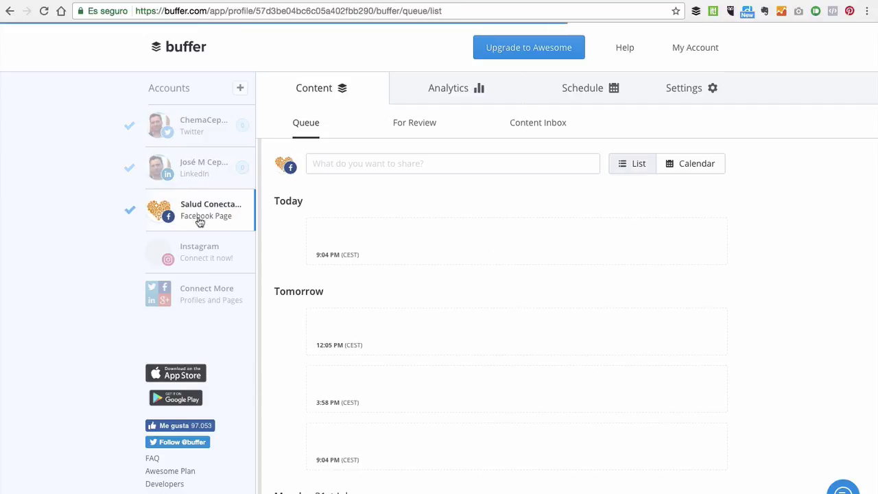
pyautogui.click(202, 129)
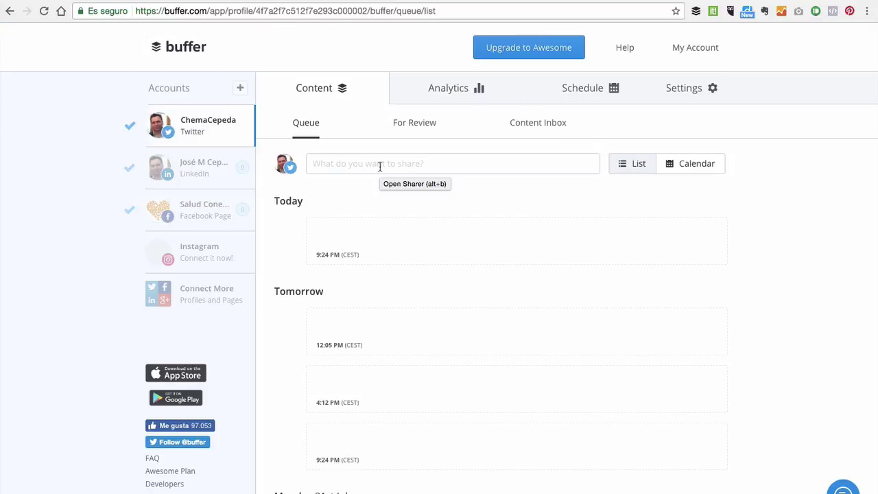
# Add the post "Me gusta mucho Buffer para publicar en redes sociales" to the Twitter queue and close the composer
pyautogui.click(380, 166)
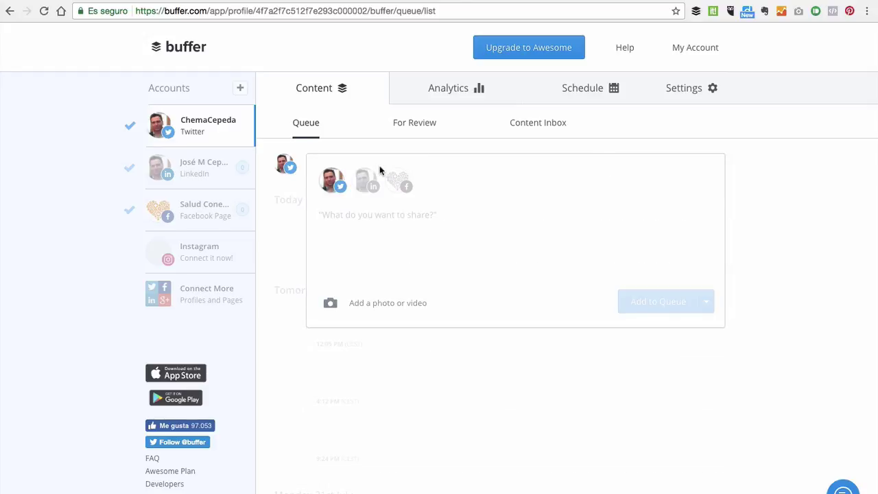
pyautogui.write('Me gusta')
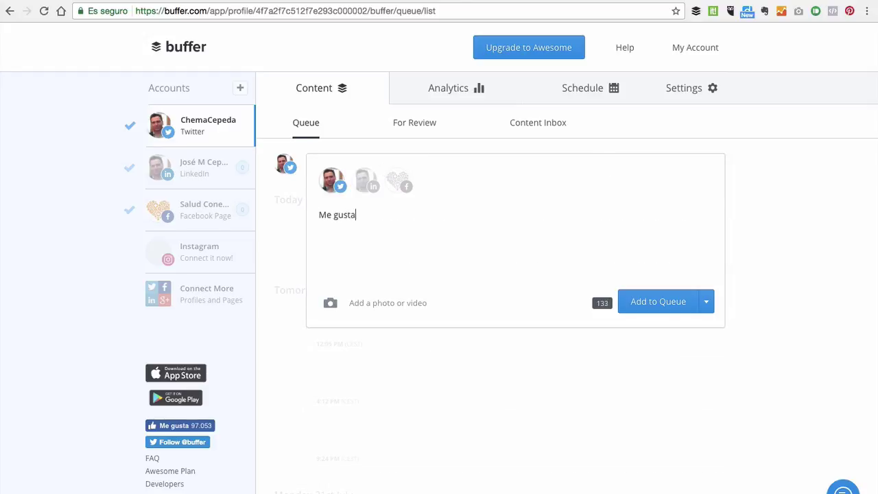
pyautogui.write(' mucho Buffer para publicar')
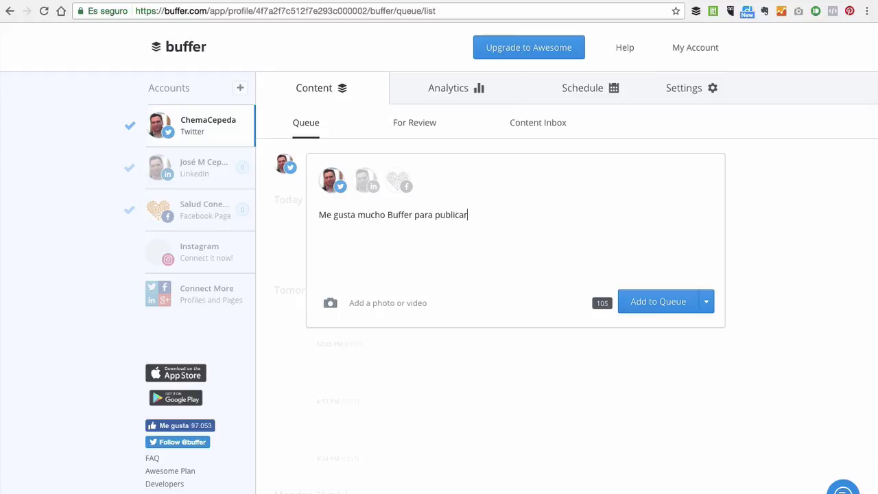
pyautogui.write(' en redes socia')
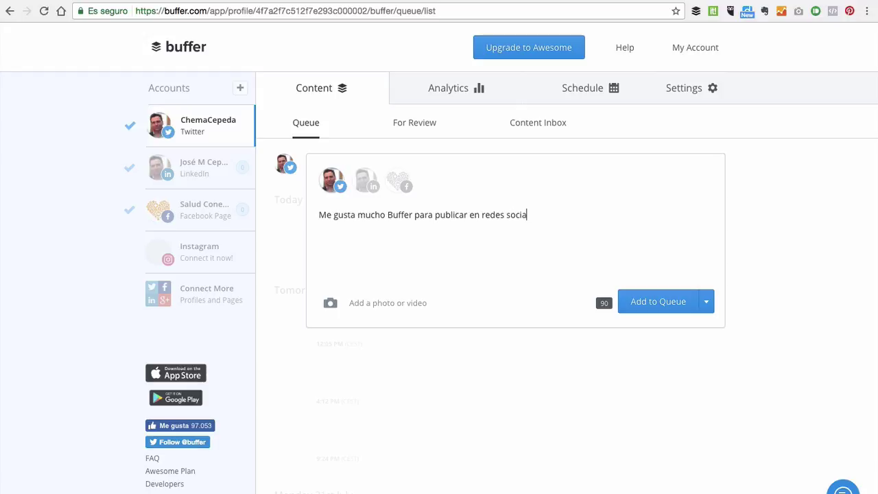
pyautogui.write('les')
pyautogui.click(664, 303)
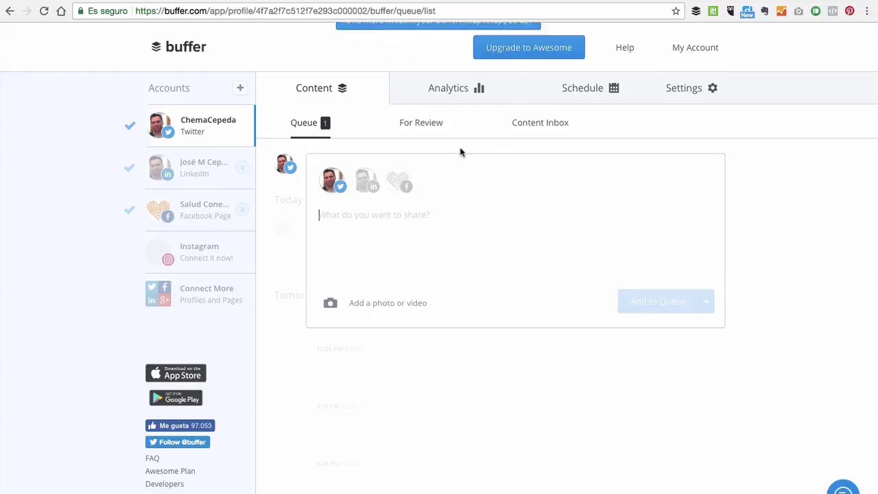
pyautogui.click(594, 359)
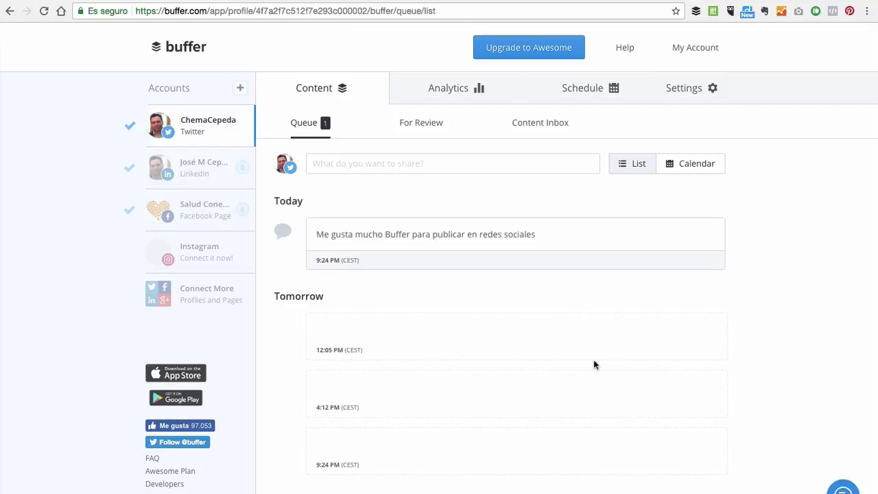
# Add a second post reading "Otro post" to the Twitter queue and close the composer
pyautogui.moveTo(490, 217)
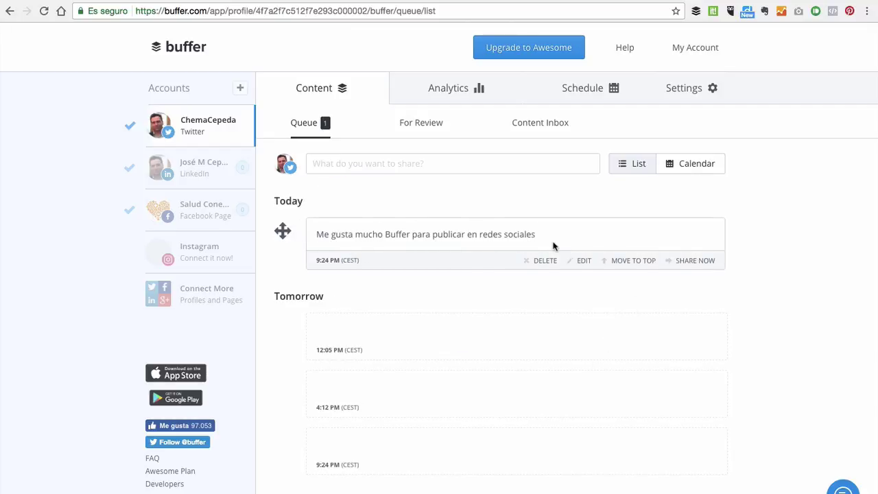
pyautogui.moveTo(347, 266)
pyautogui.click(355, 169)
pyautogui.write('O')
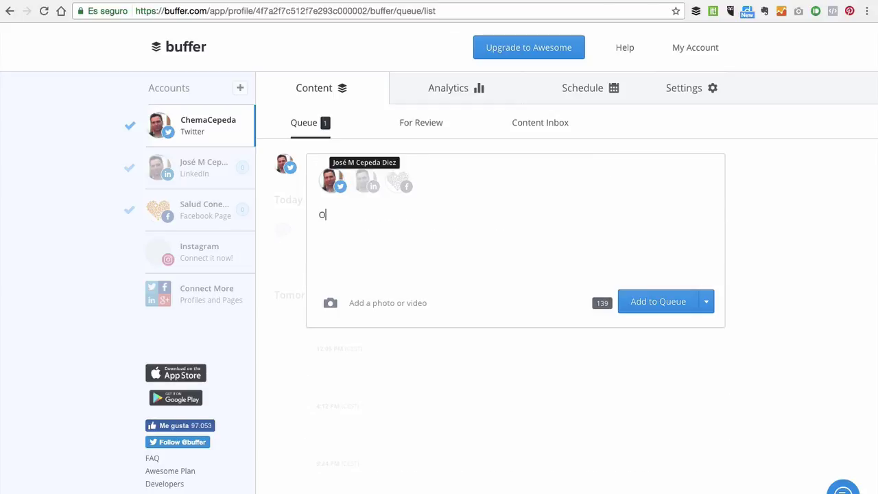
pyautogui.write('tro post')
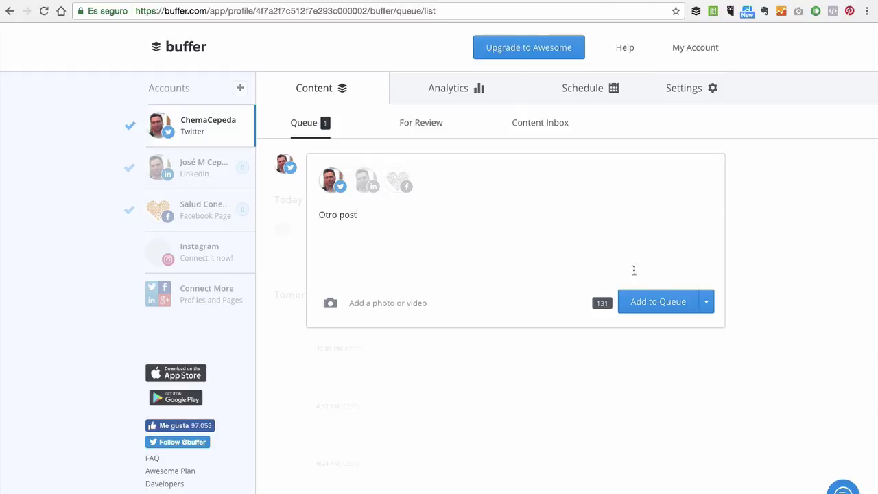
pyautogui.click(655, 302)
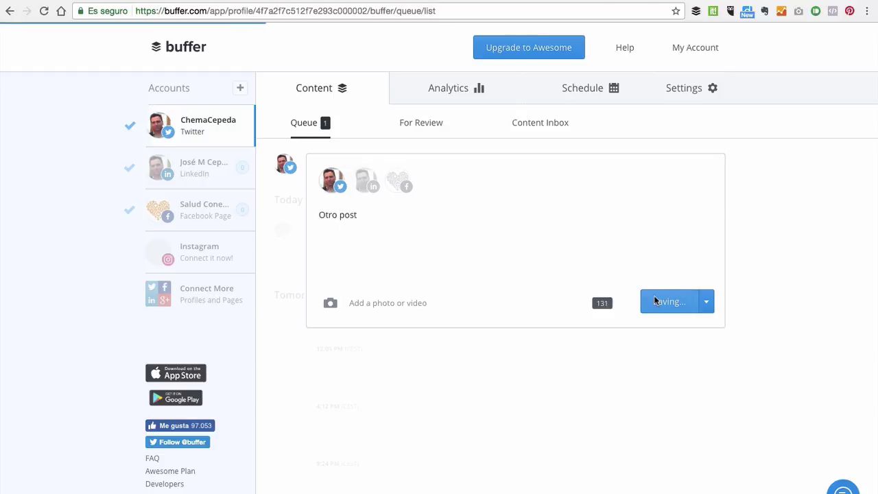
pyautogui.click(747, 232)
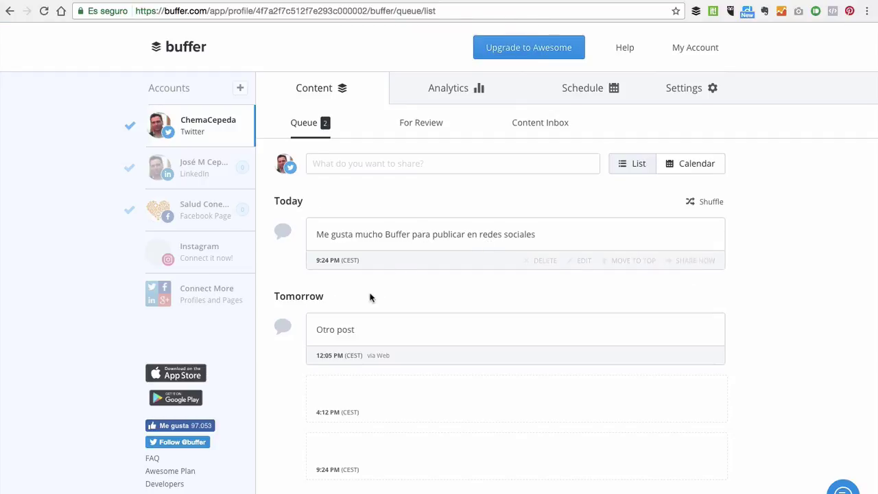
# Examine the scheduled times of both queued posts and the empty slots on the following days
pyautogui.moveTo(396, 317)
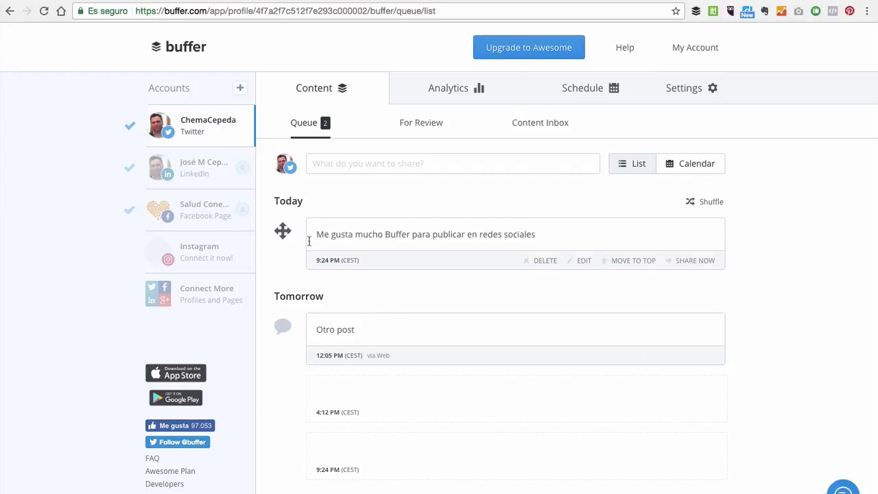
pyautogui.moveTo(320, 265)
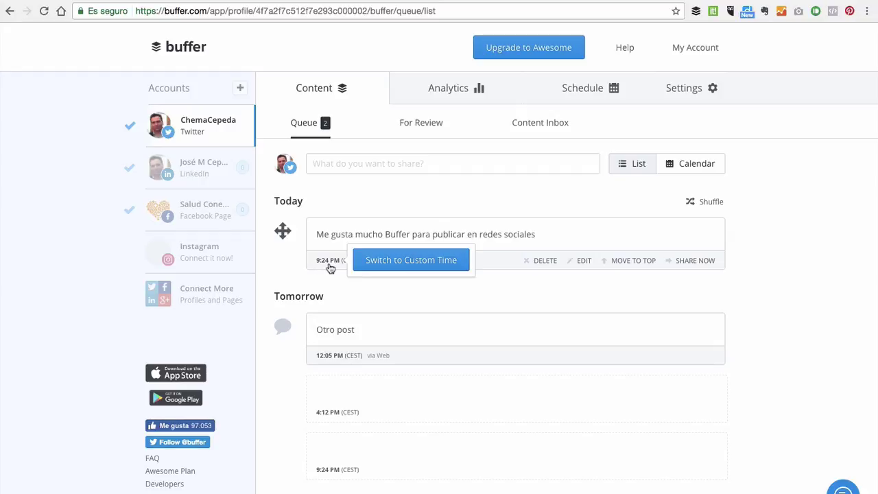
pyautogui.moveTo(331, 328)
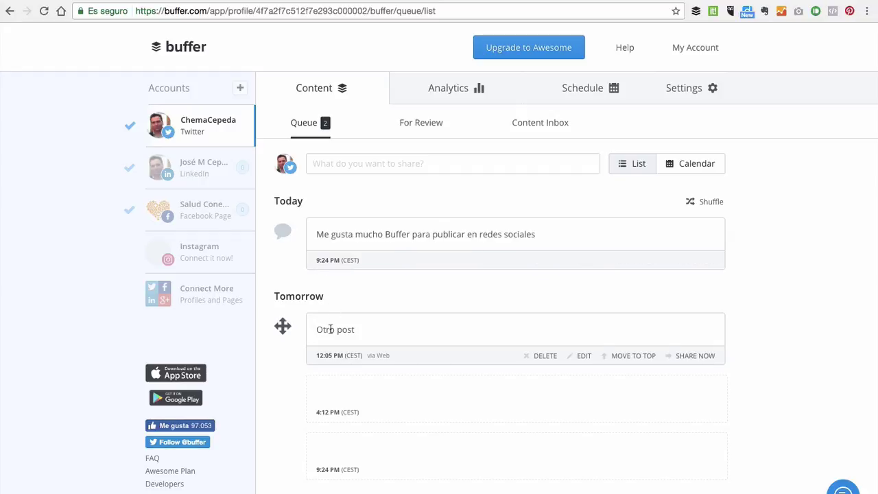
pyautogui.moveTo(318, 358)
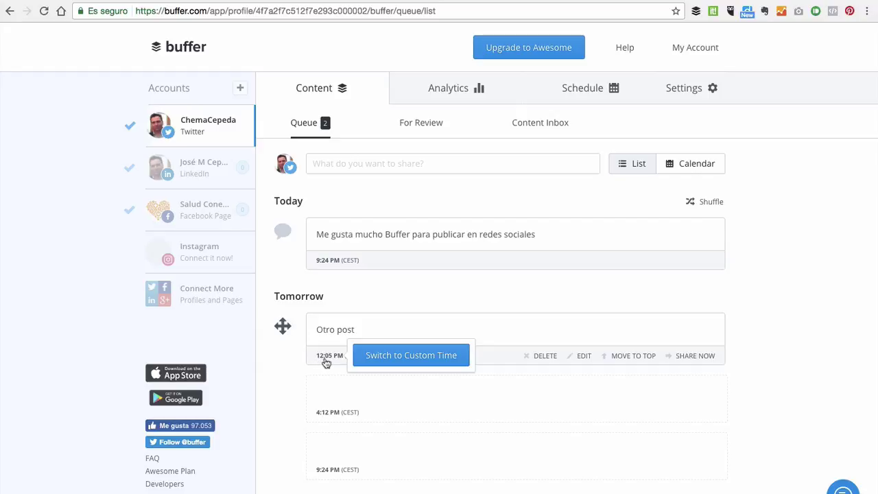
pyautogui.moveTo(381, 394)
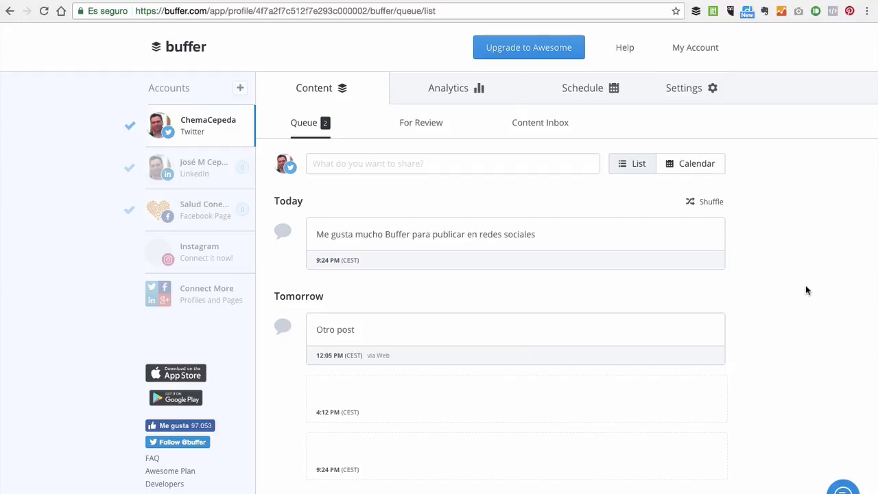
pyautogui.scroll(-1, 806, 290)
pyautogui.moveTo(436, 436)
pyautogui.scroll(-2, 411, 489)
pyautogui.moveTo(411, 488)
pyautogui.scroll(-5, 410, 489)
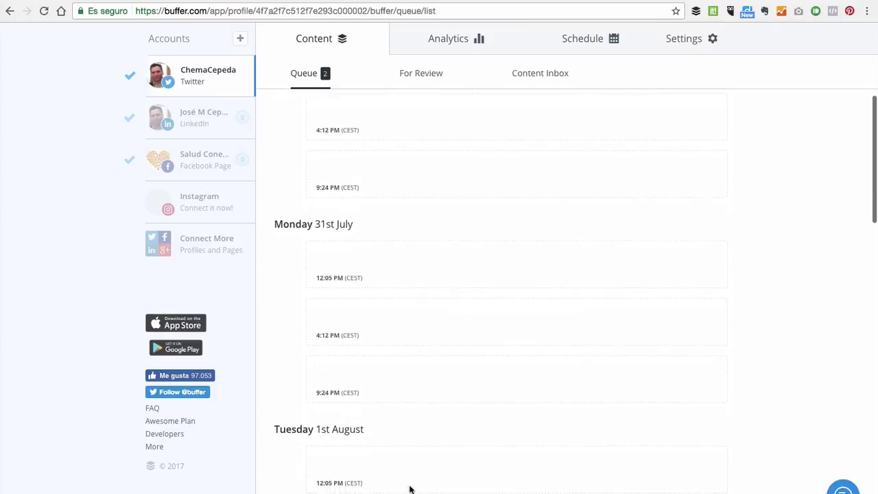
pyautogui.scroll(8, 410, 488)
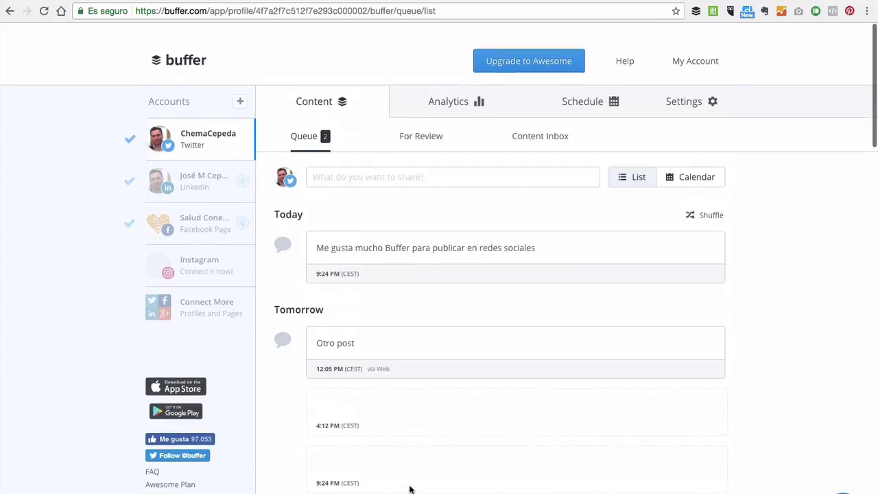
# Open the posting schedule of the Twitter profile
pyautogui.click(580, 95)
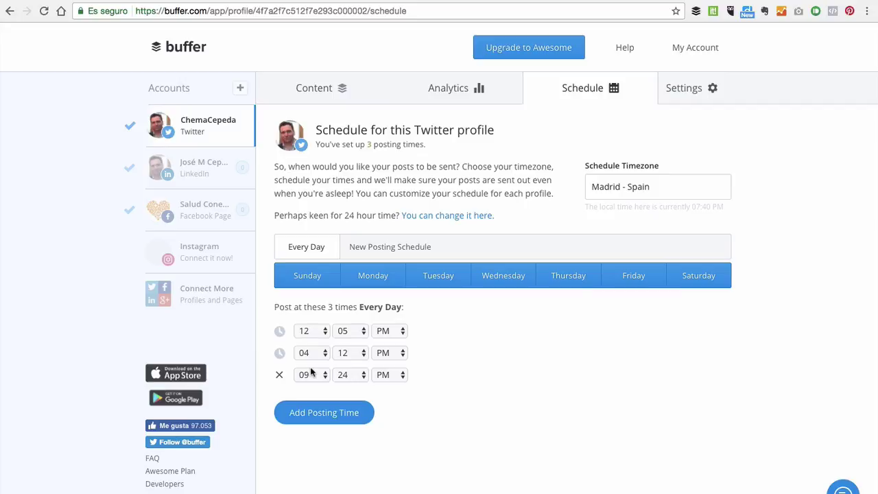
# Add a fourth daily posting time to the Twitter schedule and set it to 10:09 AM
pyautogui.click(339, 414)
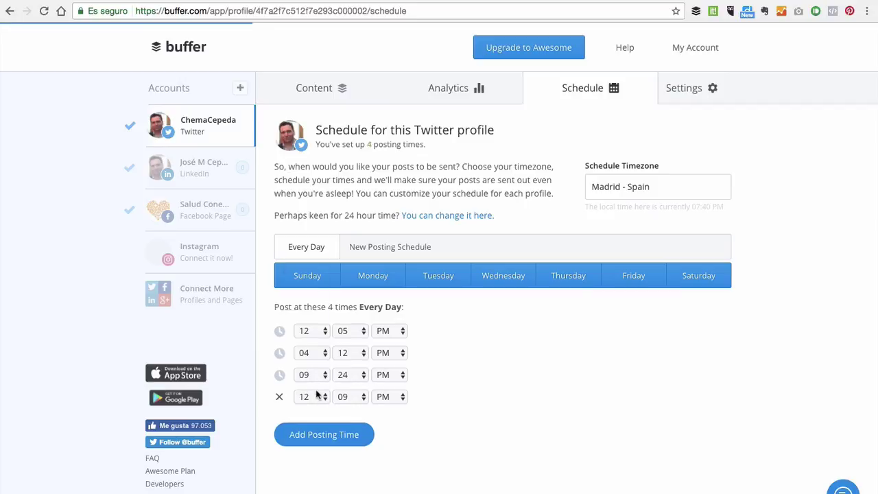
pyautogui.click(317, 397)
pyautogui.click(317, 374)
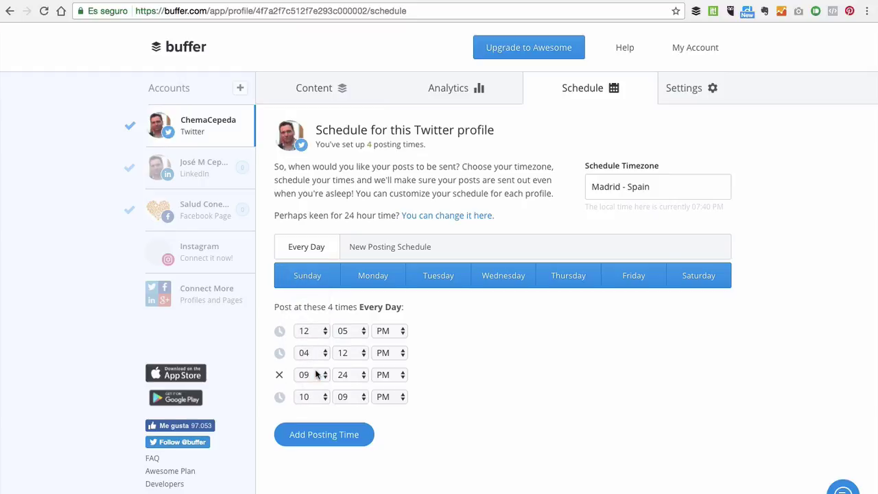
pyautogui.click(392, 398)
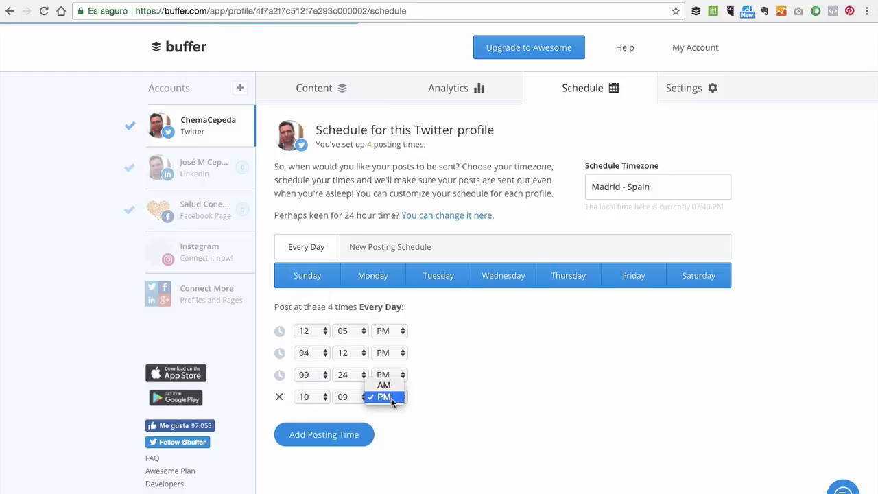
pyautogui.click(388, 385)
# Exclude Monday through Saturday from the Twitter posting schedule so that it covers Sunday only
pyautogui.scroll(-2, 544, 483)
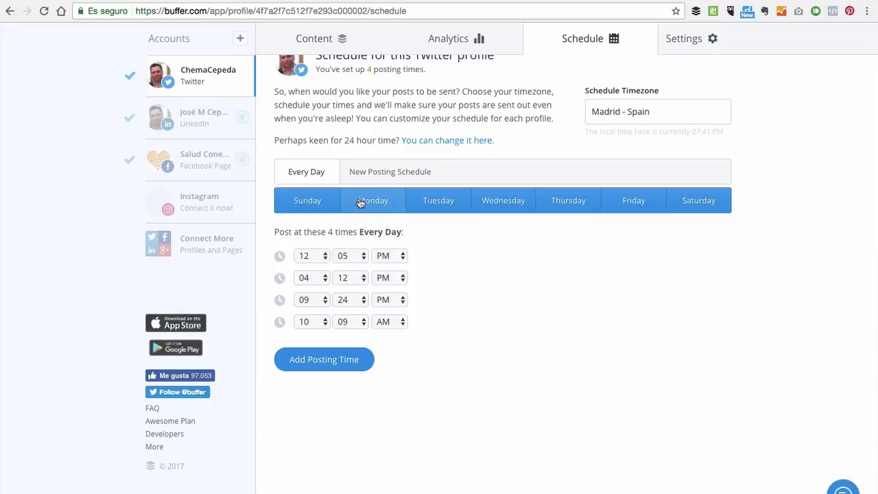
pyautogui.click(378, 208)
pyautogui.click(439, 206)
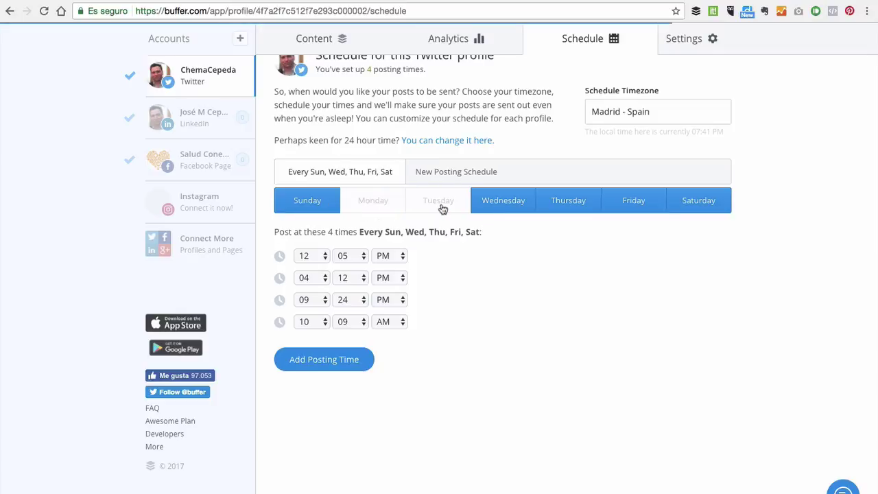
pyautogui.click(499, 203)
pyautogui.click(562, 203)
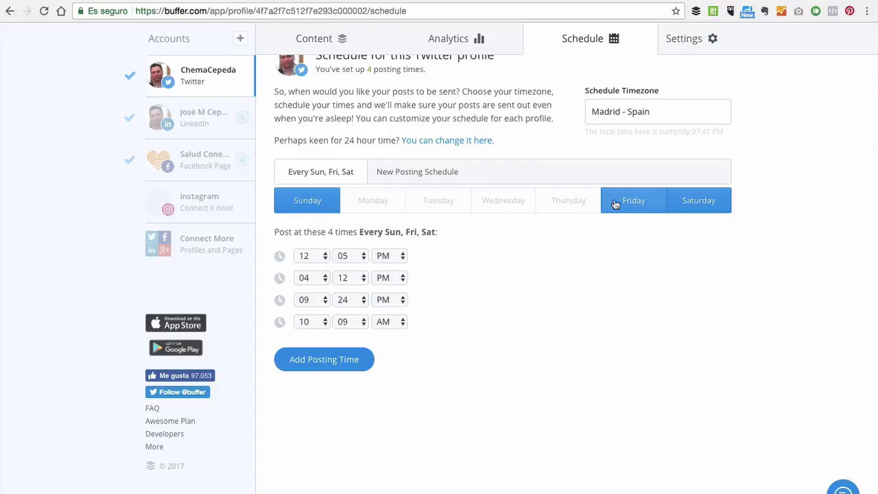
pyautogui.click(627, 202)
pyautogui.click(693, 199)
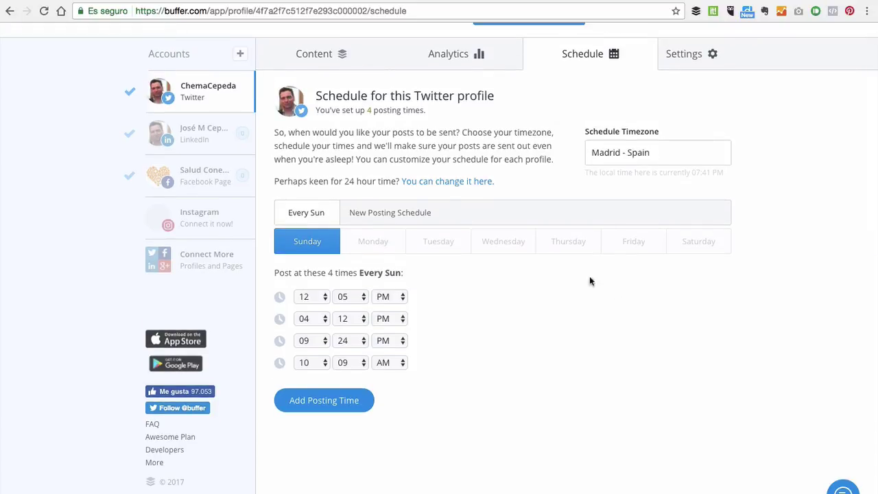
# Check the LinkedIn profile's posting schedule, and return to the Twitter profile's content queue
pyautogui.click(204, 140)
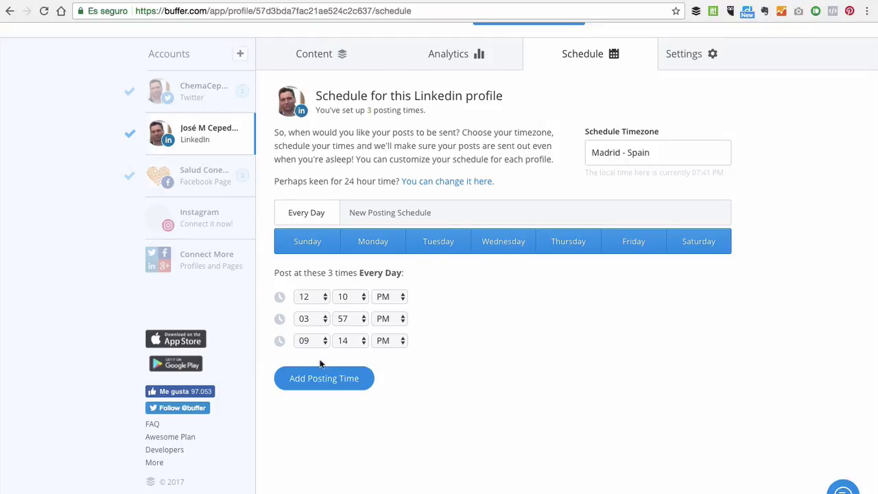
pyautogui.click(207, 100)
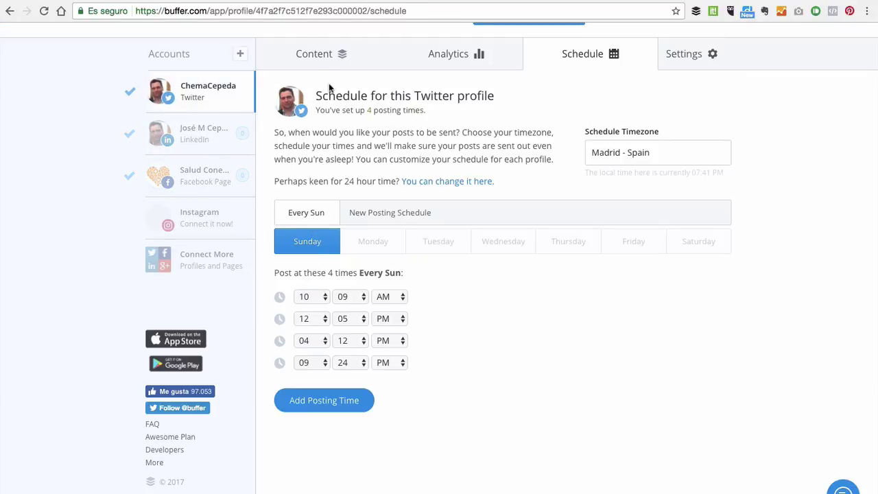
pyautogui.click(332, 60)
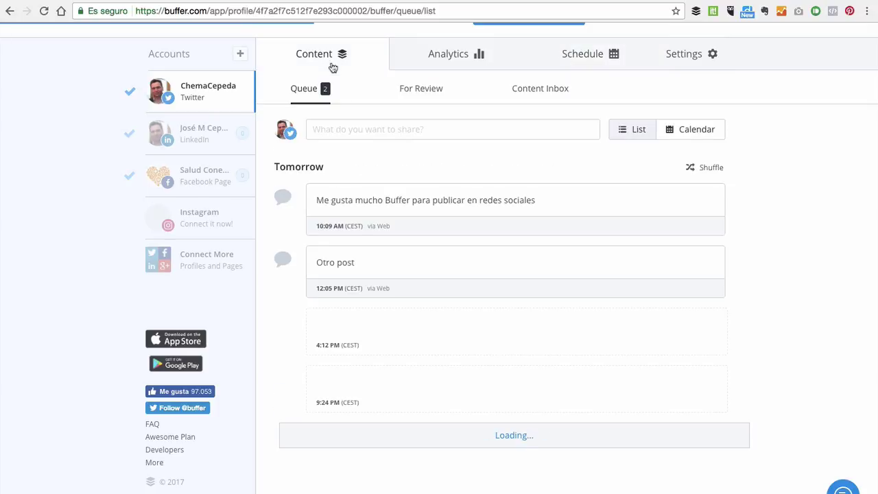
pyautogui.scroll(-1, 284, 366)
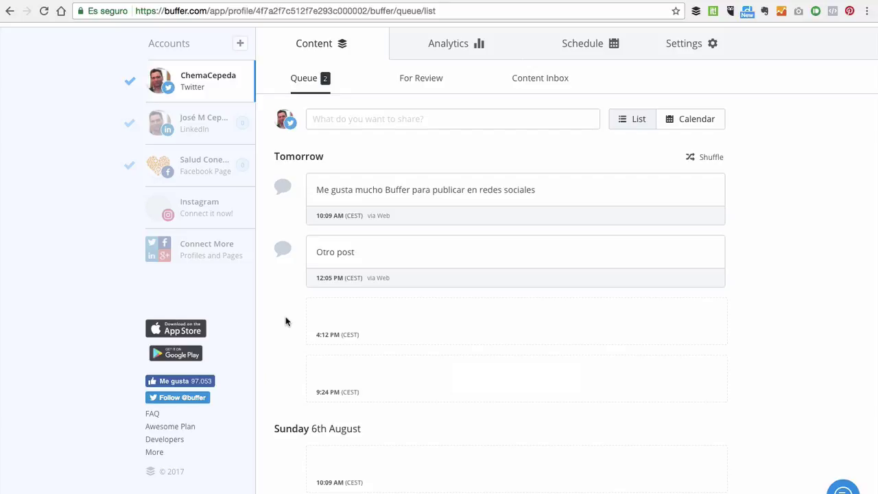
# Move the post "Me gusta mucho Buffer para publicar en redes sociales" to tomorrow's 4:12 PM slot and share it immediately
pyautogui.moveTo(284, 188)
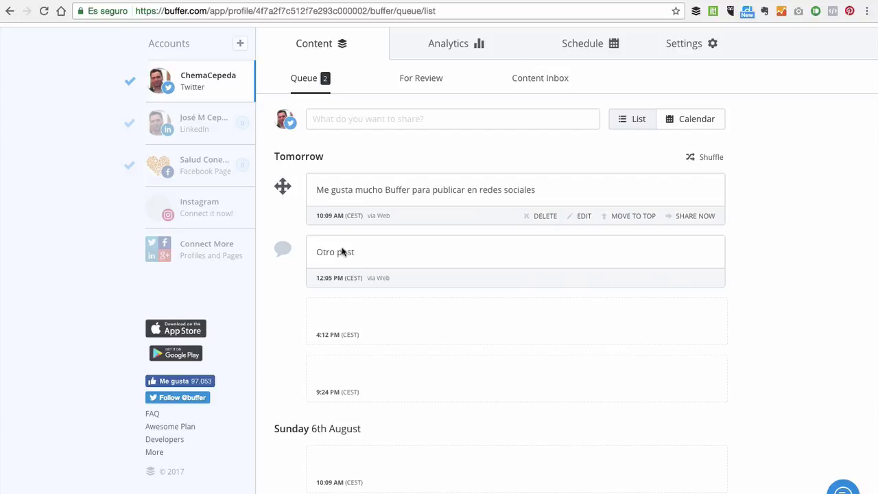
pyautogui.moveTo(283, 190); pyautogui.dragTo(279, 308)
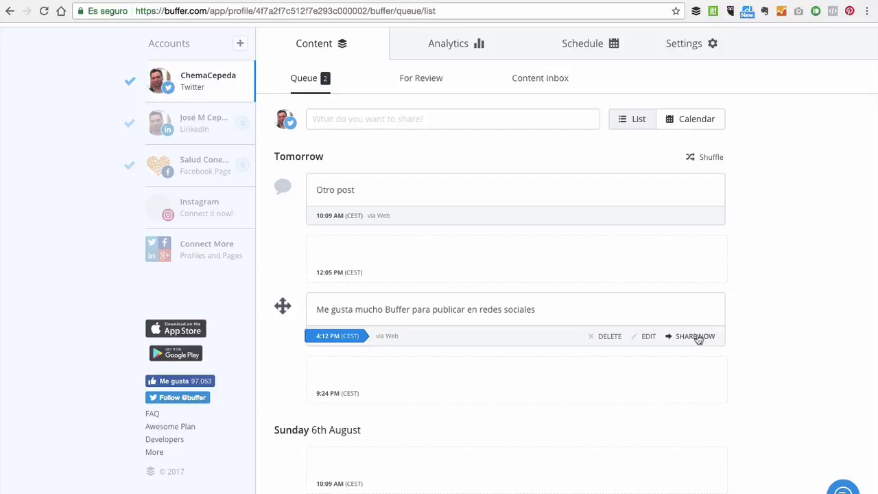
pyautogui.click(697, 337)
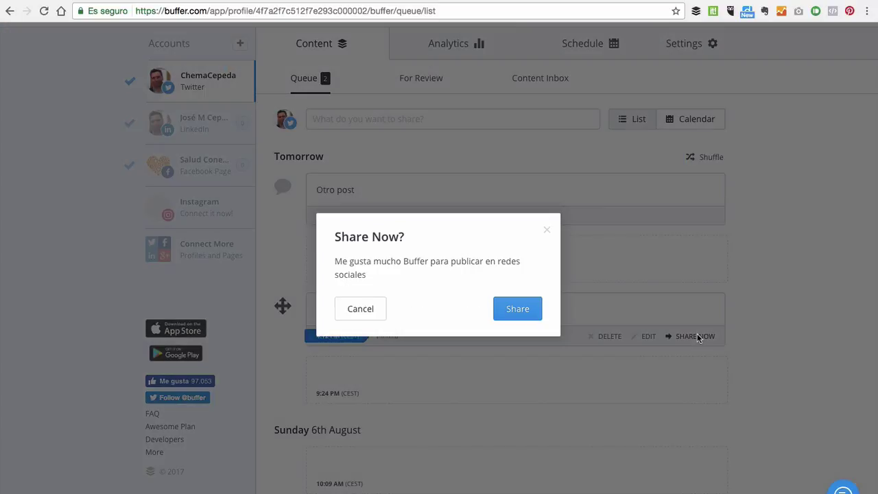
pyautogui.click(512, 309)
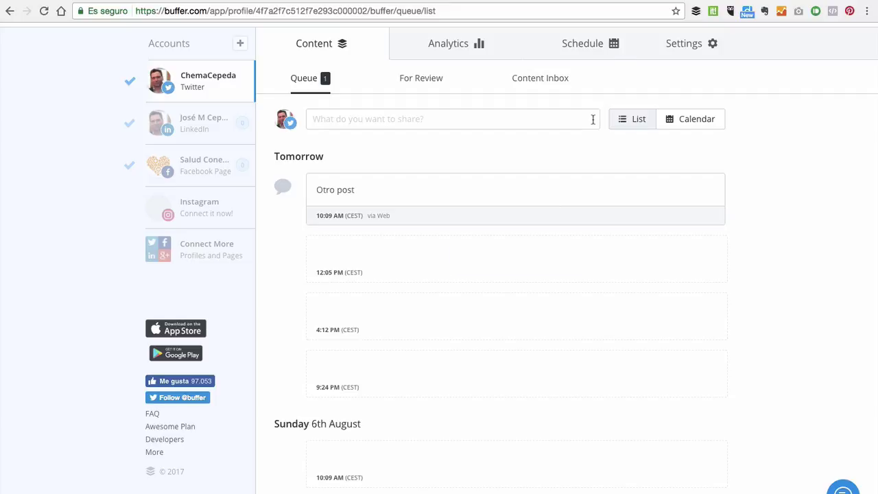
# Switch to the Twitter profile page, load the new tweet to check the shared post, and return to Buffer
pyautogui.click(639, 1)
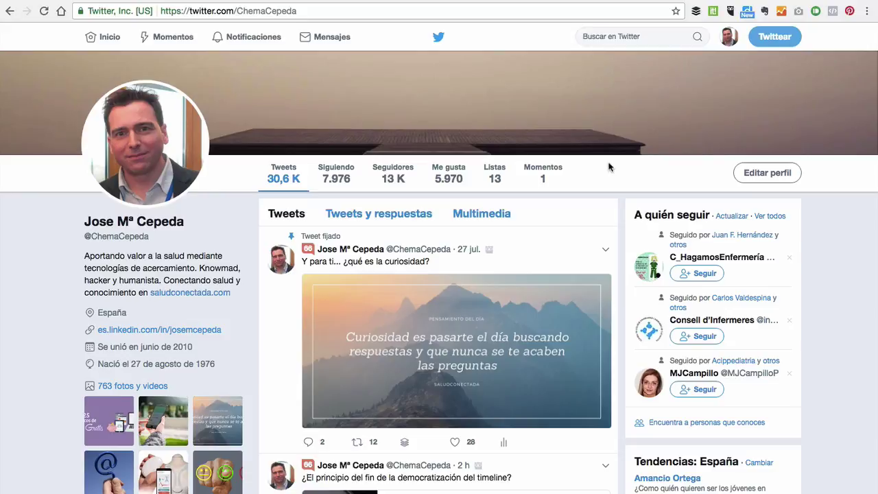
pyautogui.scroll(2, 590, 230)
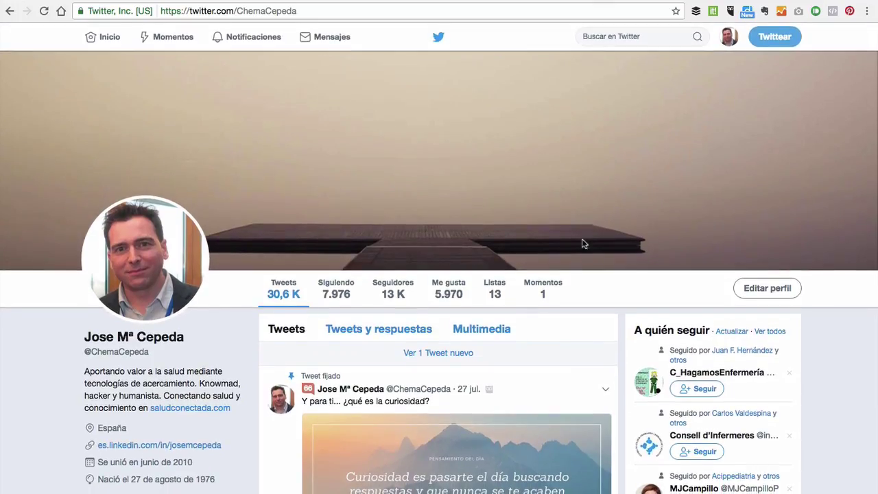
pyautogui.click(542, 355)
pyautogui.scroll(-5, 542, 355)
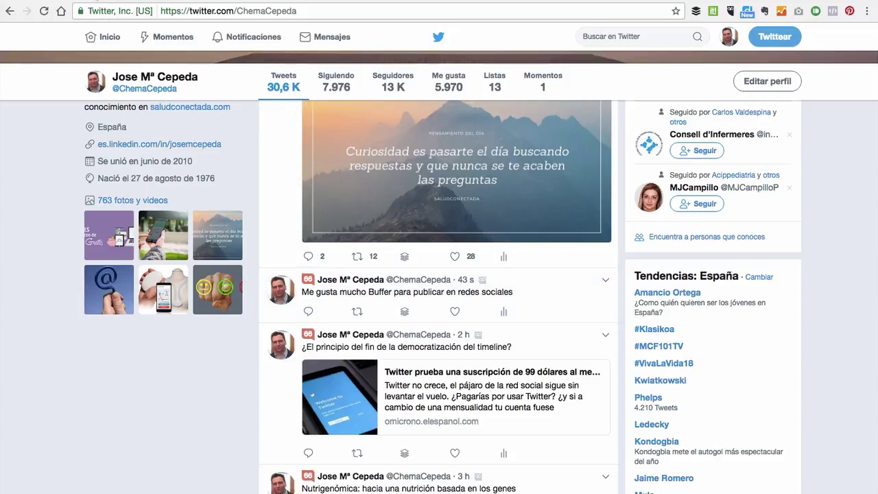
pyautogui.hotkey('ctrl', 'Tab')
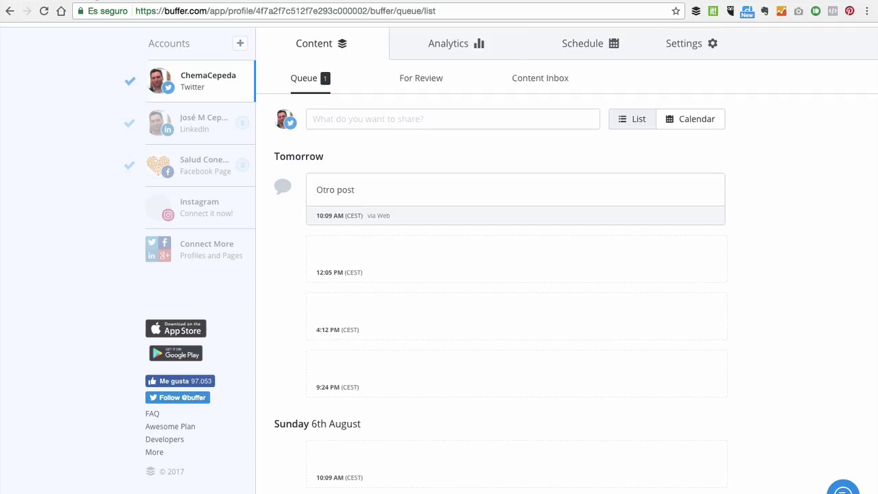
# Try to schedule the post "Hola" from the LinkedIn profile with Twitter and Facebook also selected, and discard the draft
pyautogui.click(395, 118)
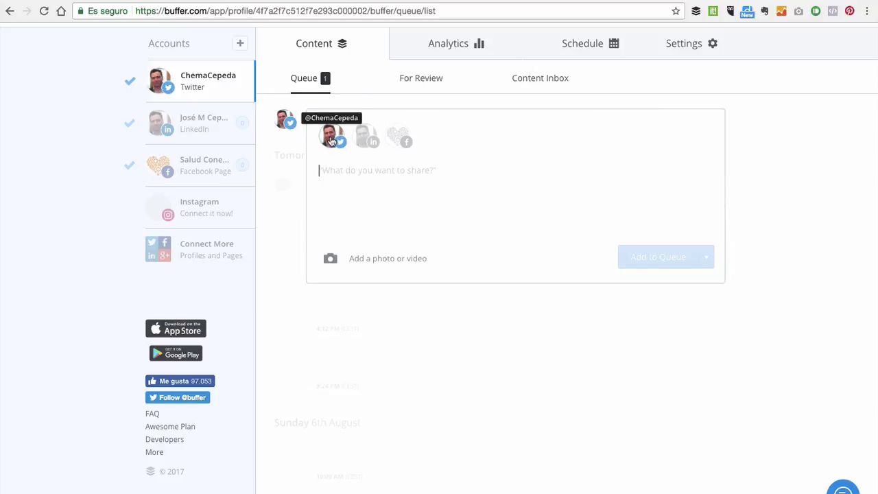
pyautogui.click(210, 127)
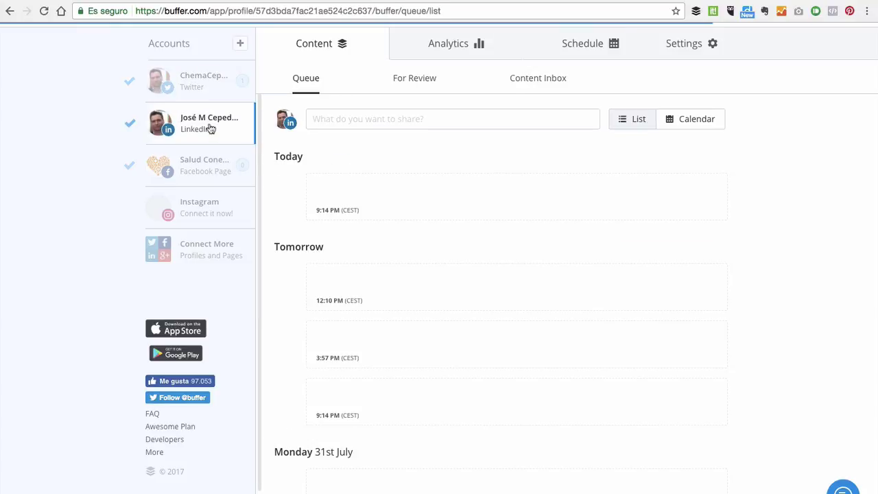
pyautogui.click(389, 120)
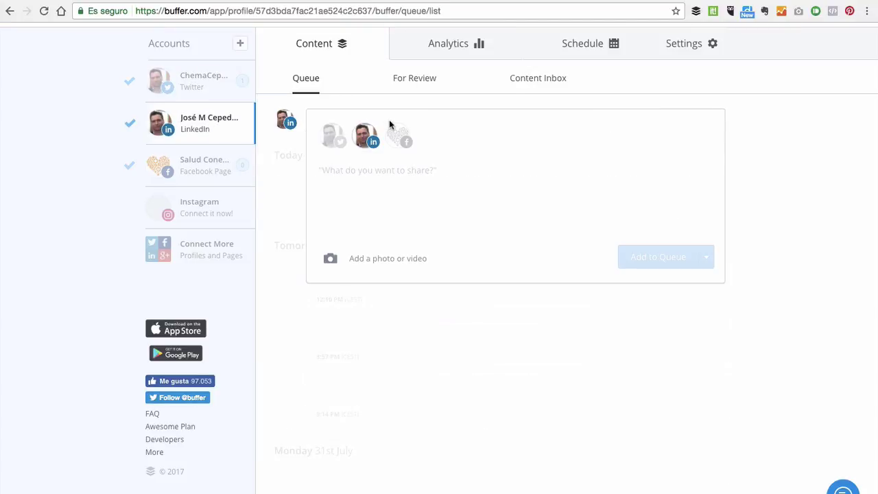
pyautogui.write('Hola')
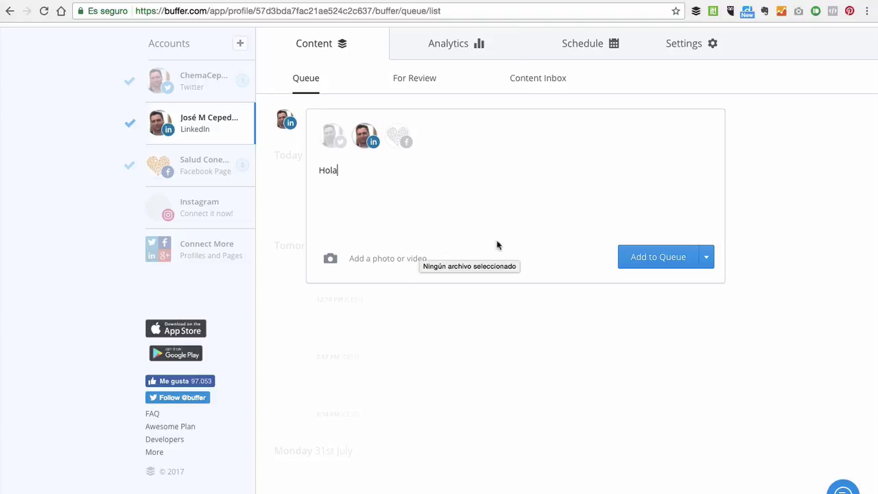
pyautogui.click(333, 144)
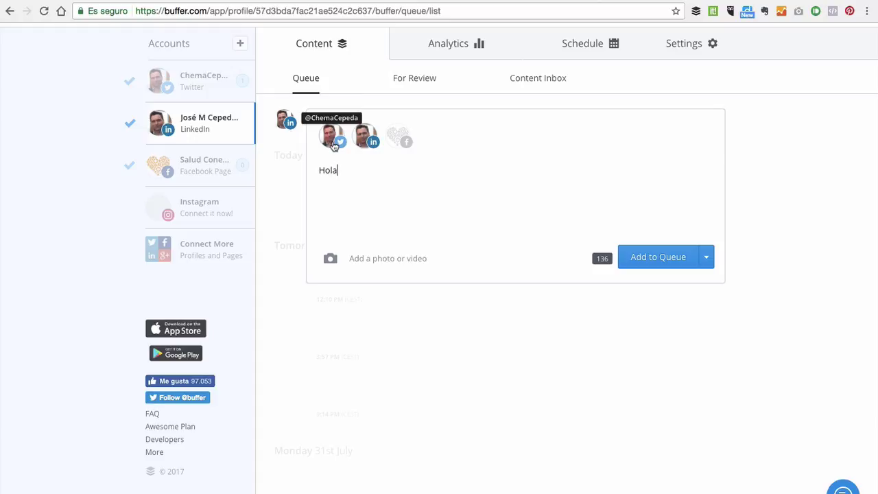
pyautogui.click(392, 143)
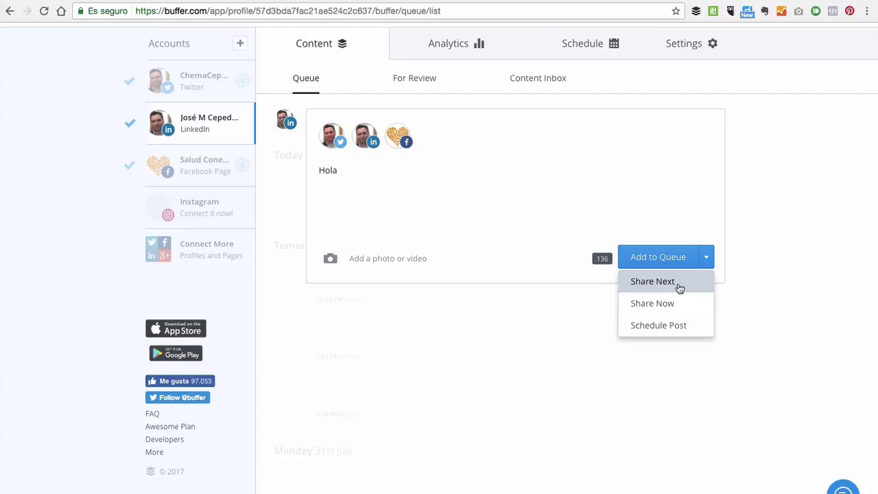
pyautogui.click(673, 330)
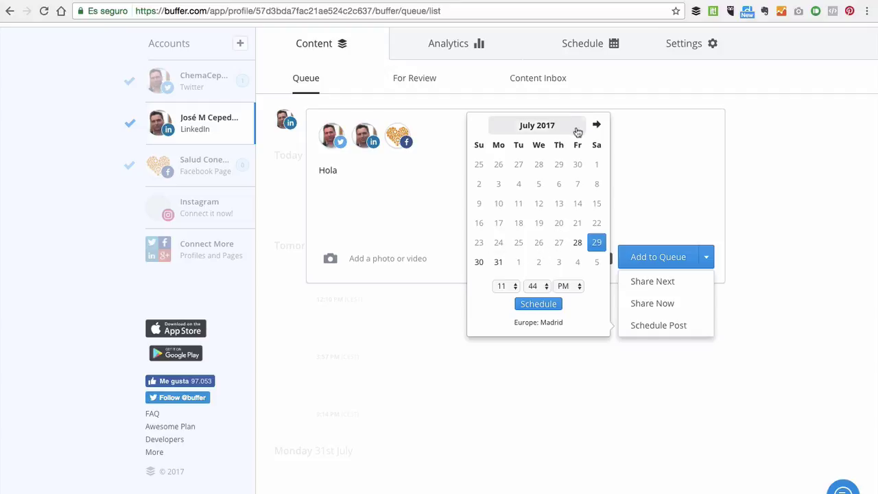
pyautogui.click(552, 389)
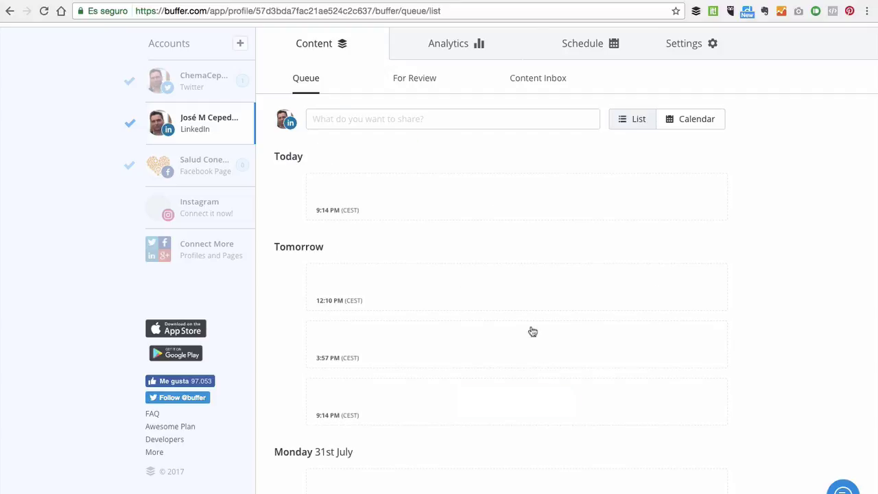
# Examine the For Review and Content Inbox sections of the LinkedIn profile
pyautogui.scroll(2, 523, 293)
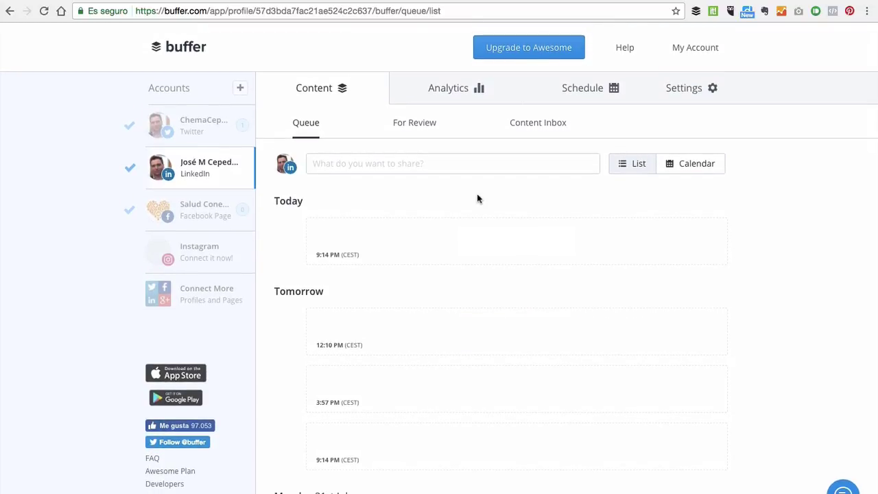
pyautogui.click(423, 129)
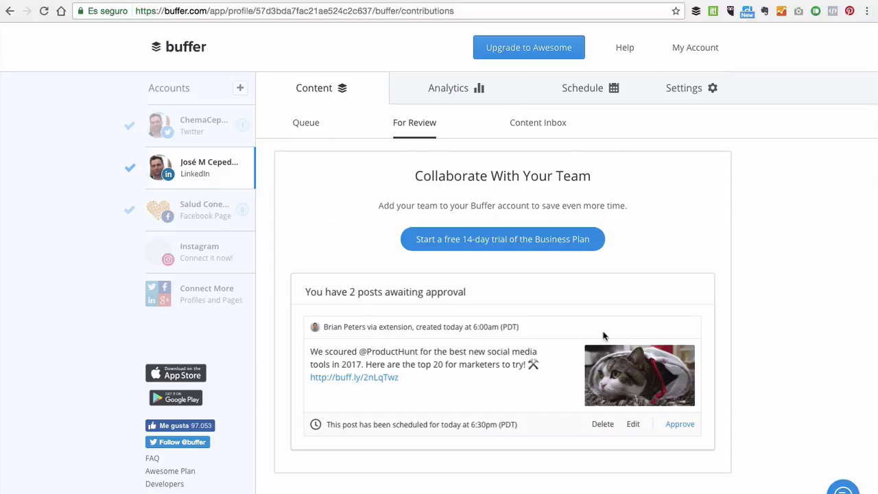
pyautogui.click(542, 127)
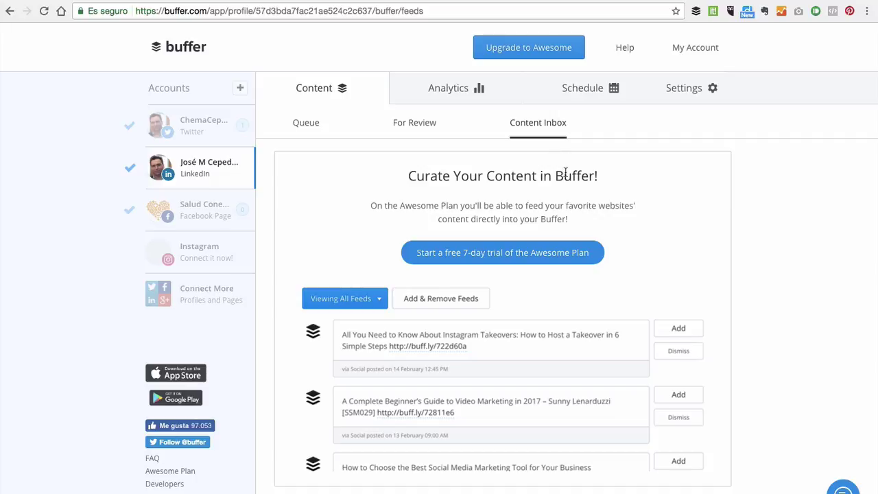
pyautogui.scroll(-1, 581, 337)
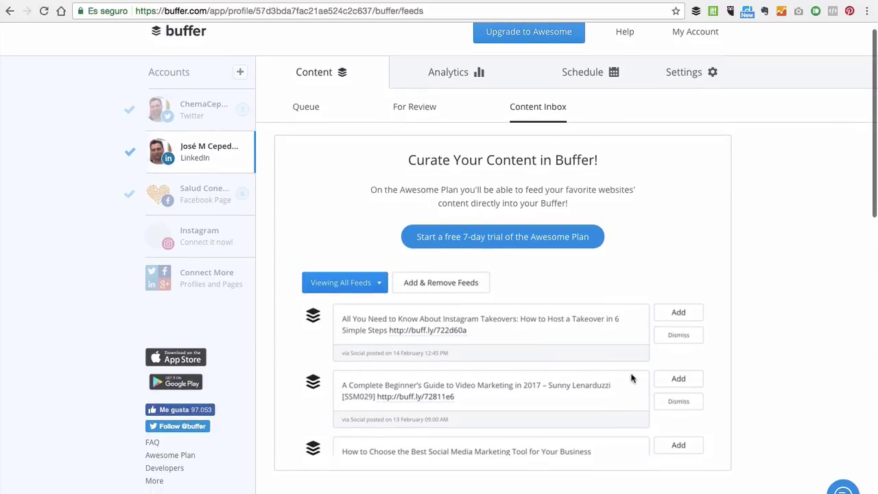
pyautogui.scroll(1, 620, 252)
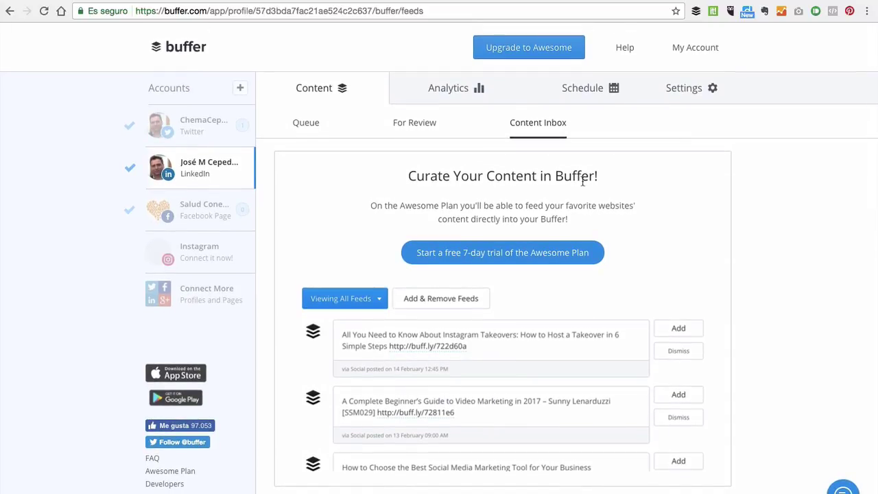
# Open the LinkedIn profile's post analytics and show the posts with the most likes
pyautogui.click(451, 87)
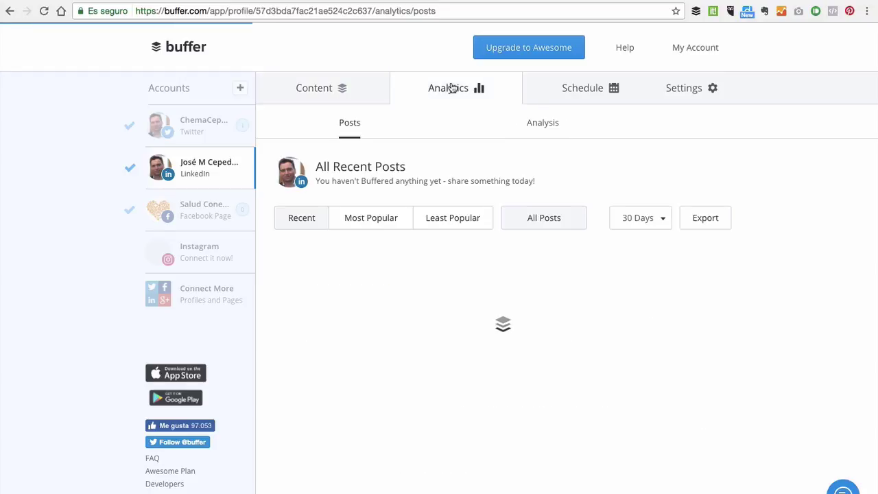
pyautogui.moveTo(414, 214)
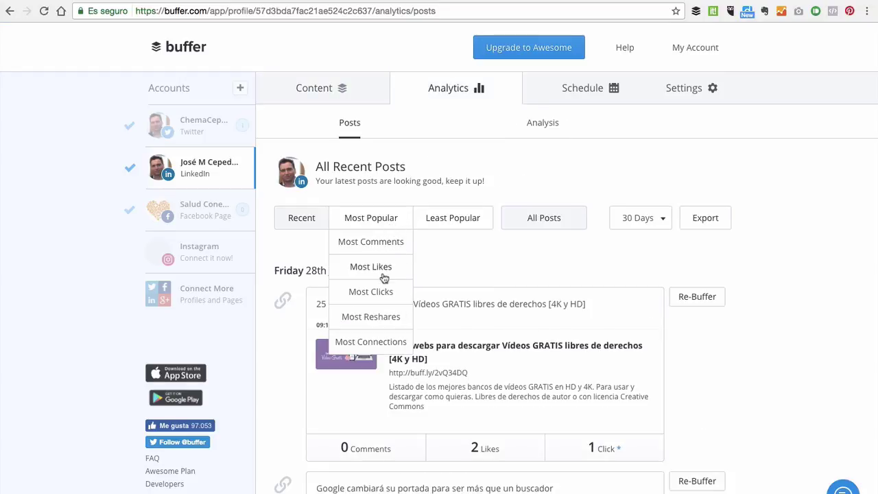
pyautogui.click(383, 270)
pyautogui.moveTo(377, 225)
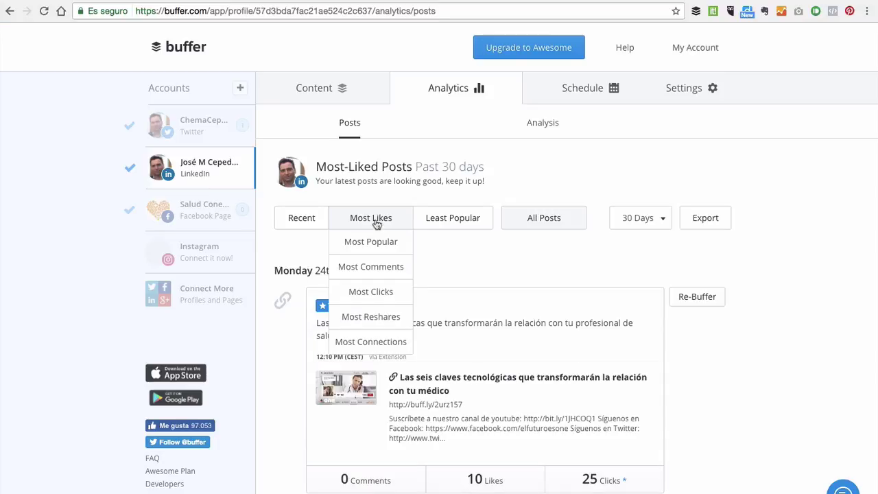
# Show the LinkedIn profile's most popular posts in the analytics and check the least-popular sorting options
pyautogui.click(376, 245)
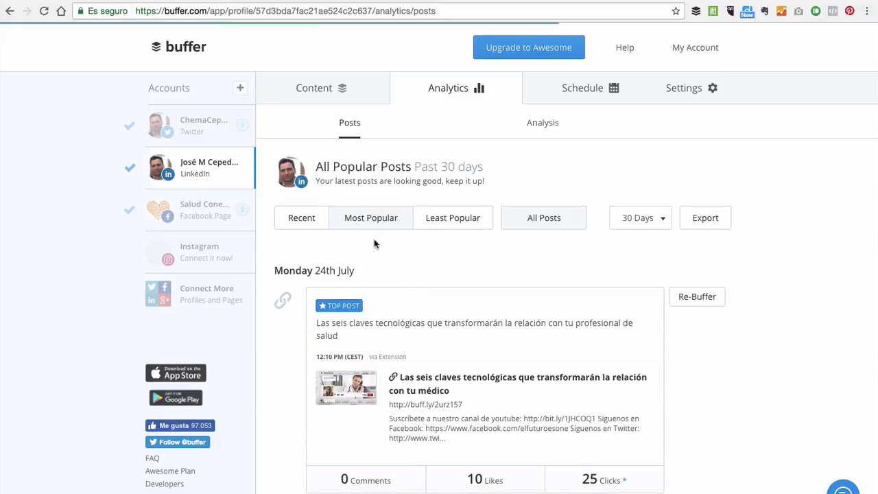
pyautogui.moveTo(431, 230)
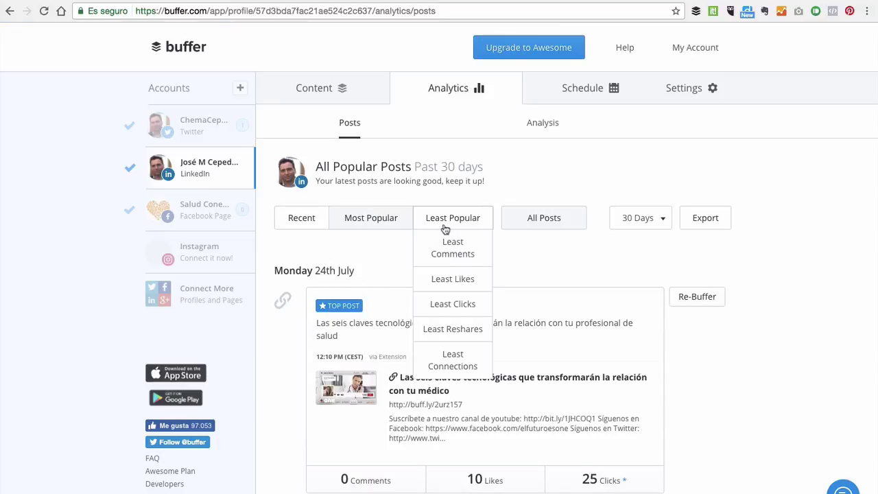
pyautogui.moveTo(521, 218)
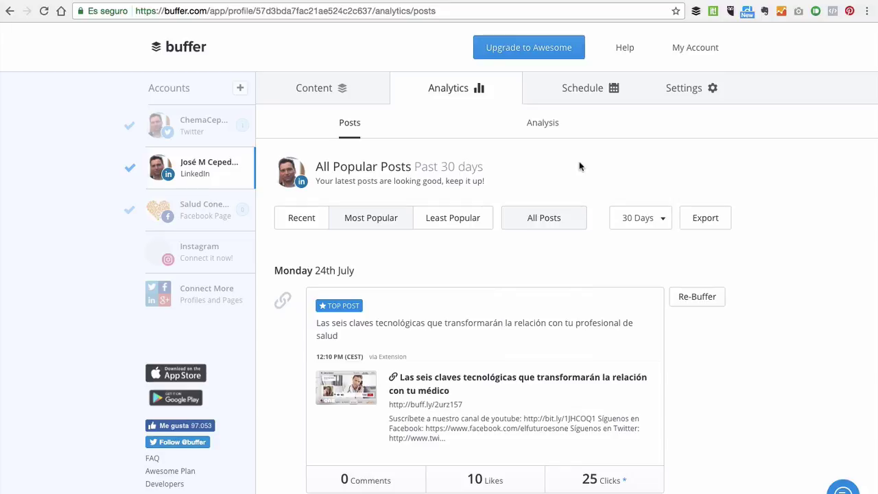
# Open Buffer's Apps, Extensions & Extras page and examine the list of apps and services that integrate with Buffer
pyautogui.moveTo(680, 92)
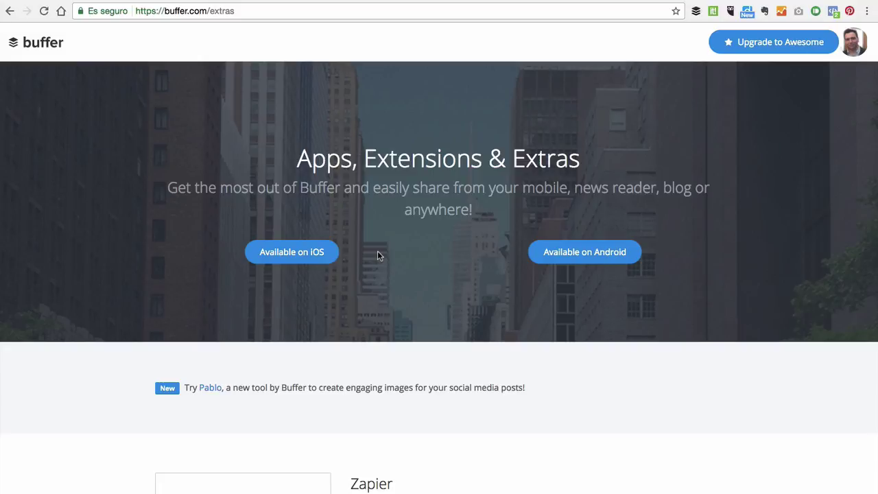
pyautogui.scroll(-3, 378, 254)
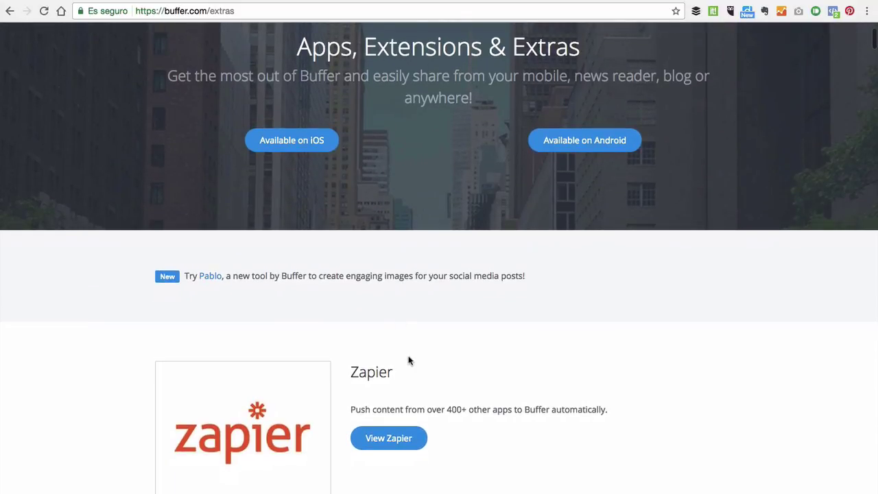
pyautogui.scroll(-2, 409, 360)
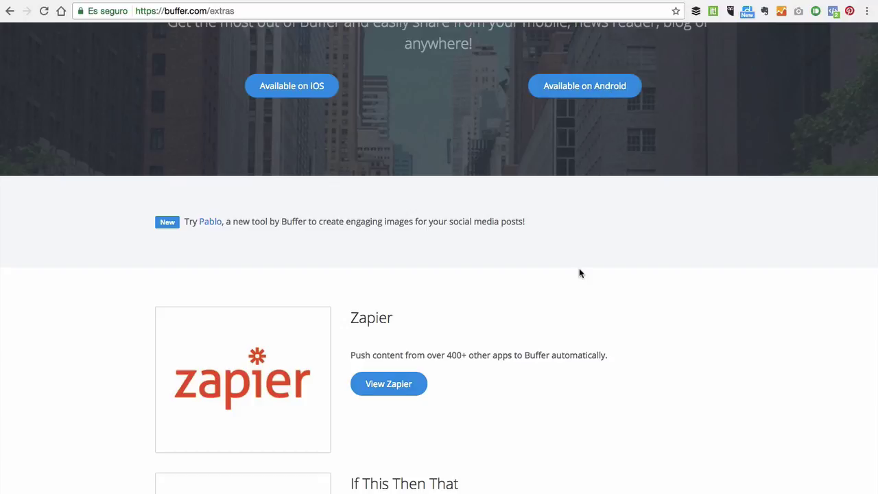
pyautogui.scroll(-4, 580, 273)
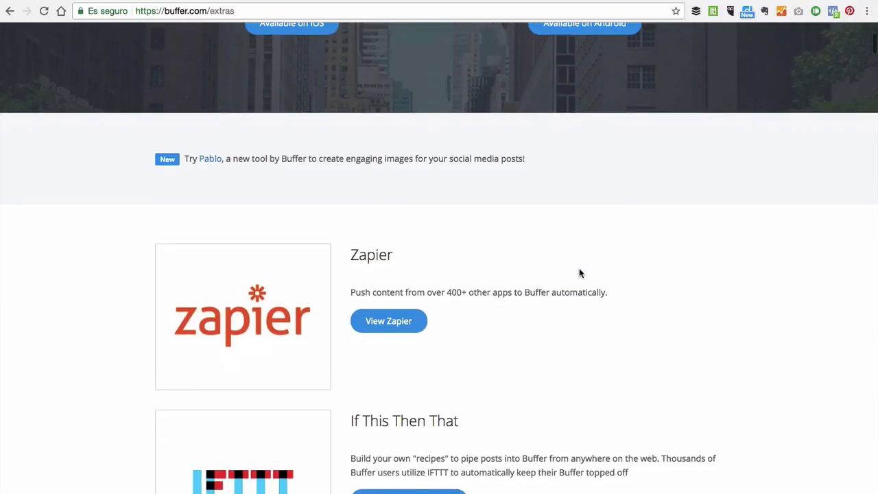
pyautogui.scroll(-5, 579, 273)
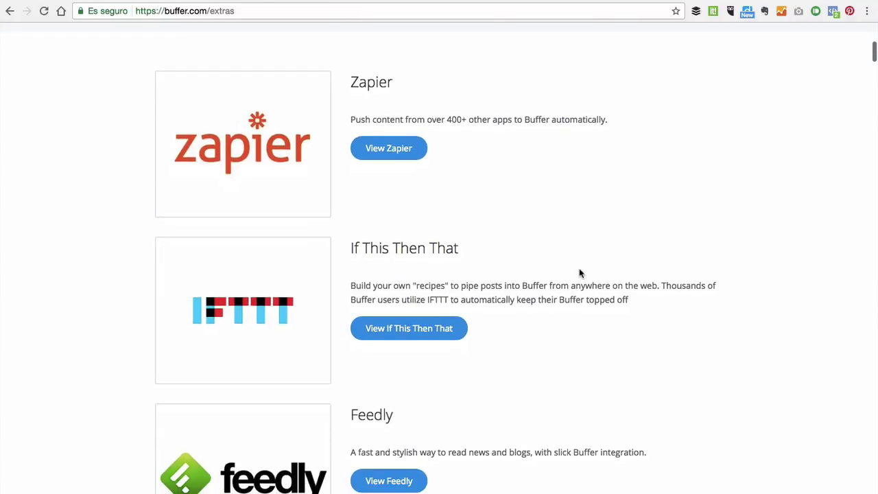
pyautogui.scroll(-3, 580, 273)
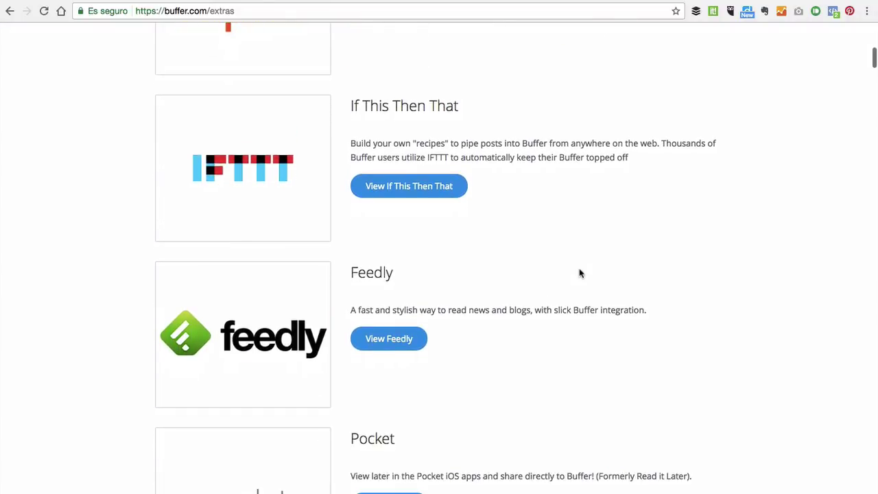
pyautogui.scroll(-2, 580, 273)
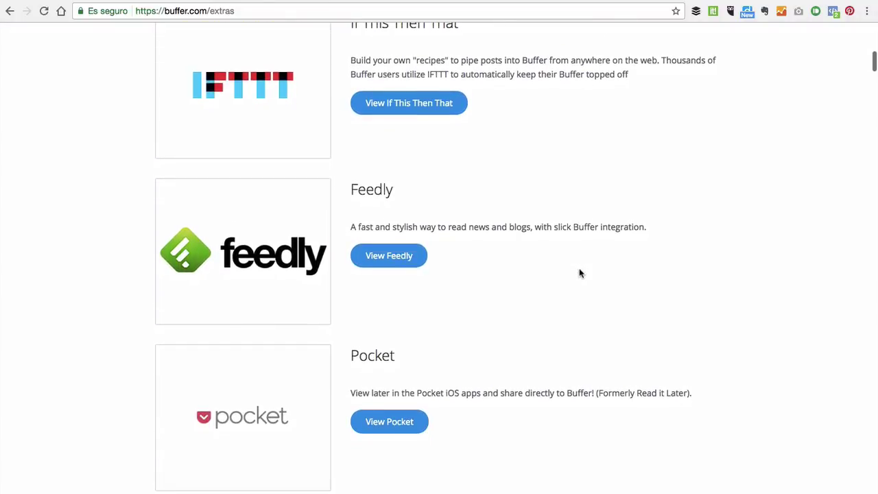
pyautogui.scroll(-1, 580, 273)
pyautogui.scroll(-4, 579, 273)
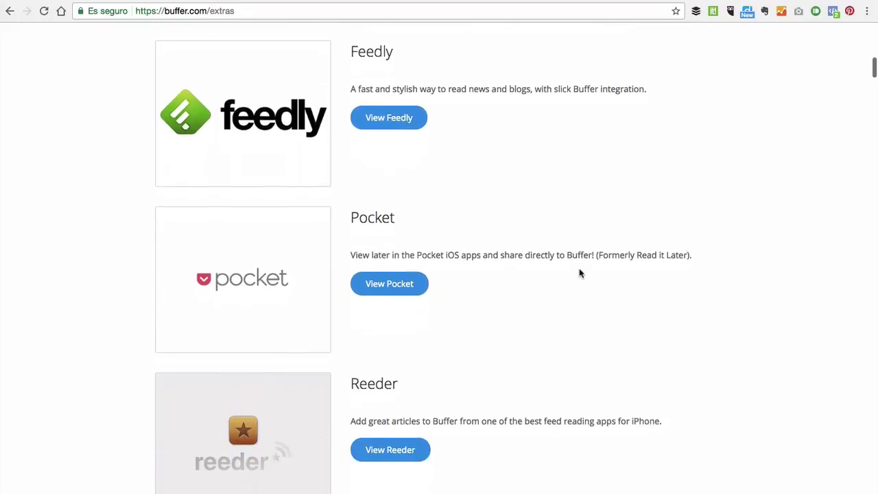
pyautogui.scroll(-4, 580, 273)
pyautogui.scroll(-8, 579, 273)
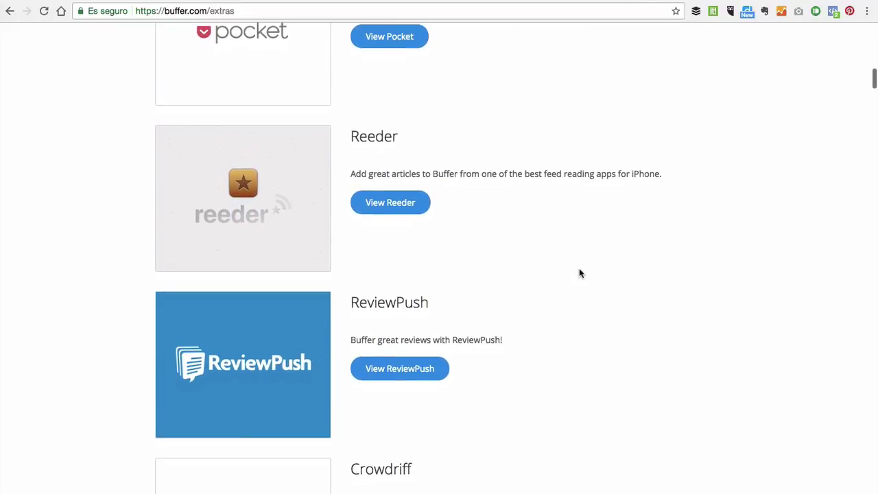
pyautogui.scroll(-5, 580, 273)
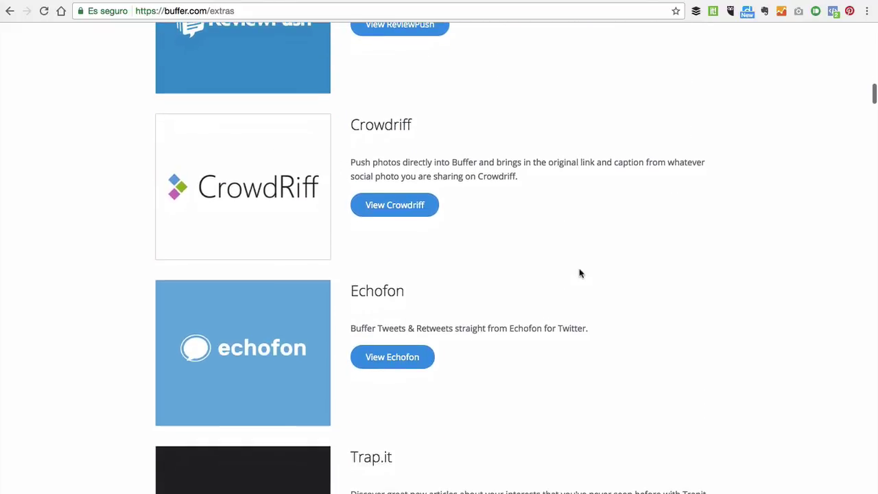
pyautogui.scroll(-5, 580, 273)
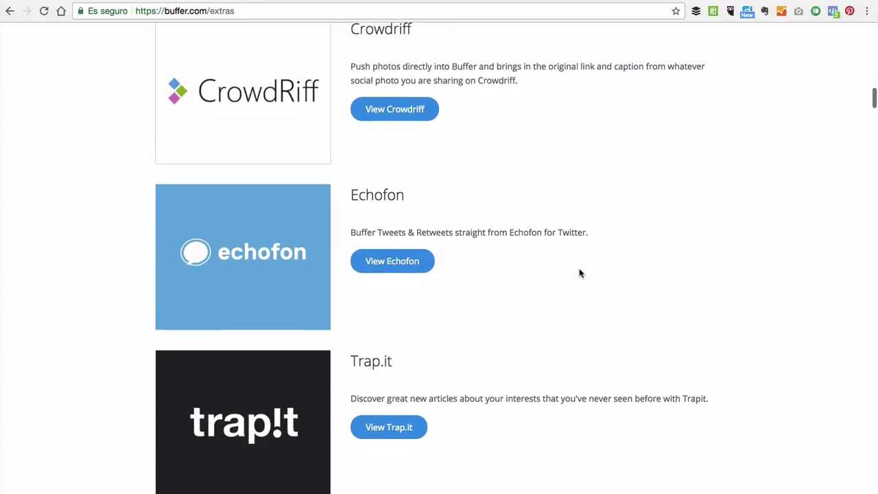
pyautogui.scroll(-7, 579, 273)
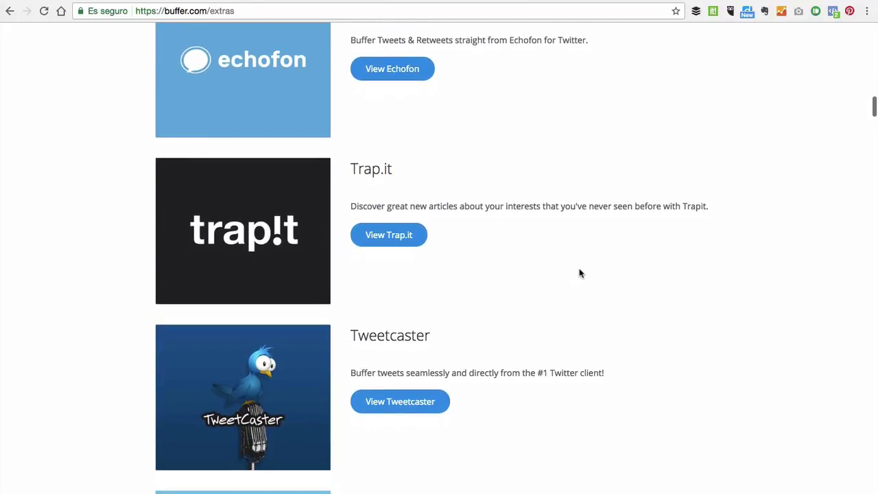
pyautogui.scroll(-8, 580, 273)
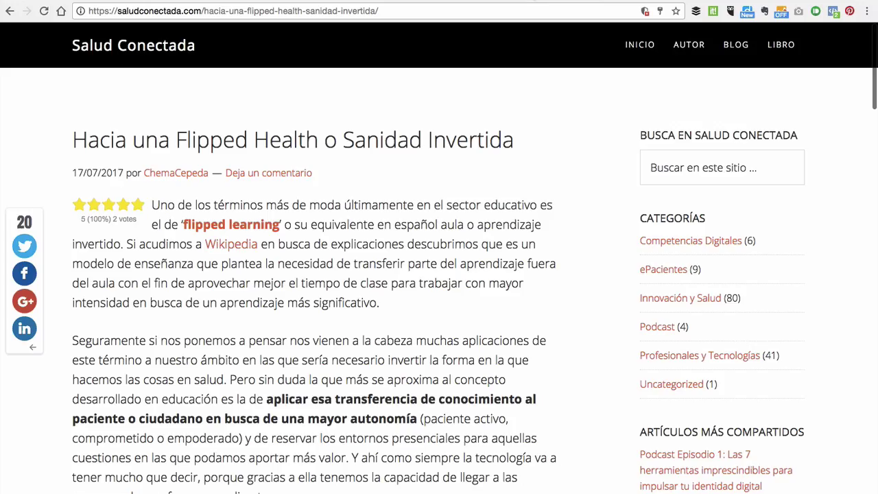
pyautogui.scroll(1, 451, 180)
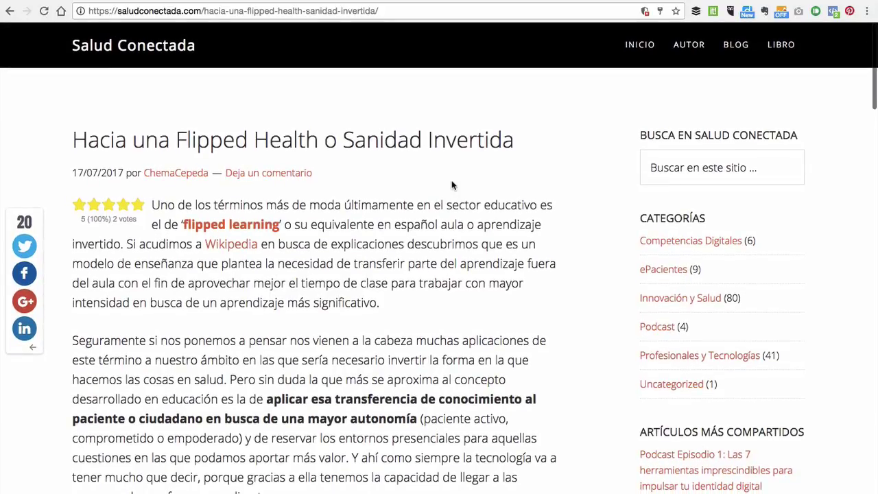